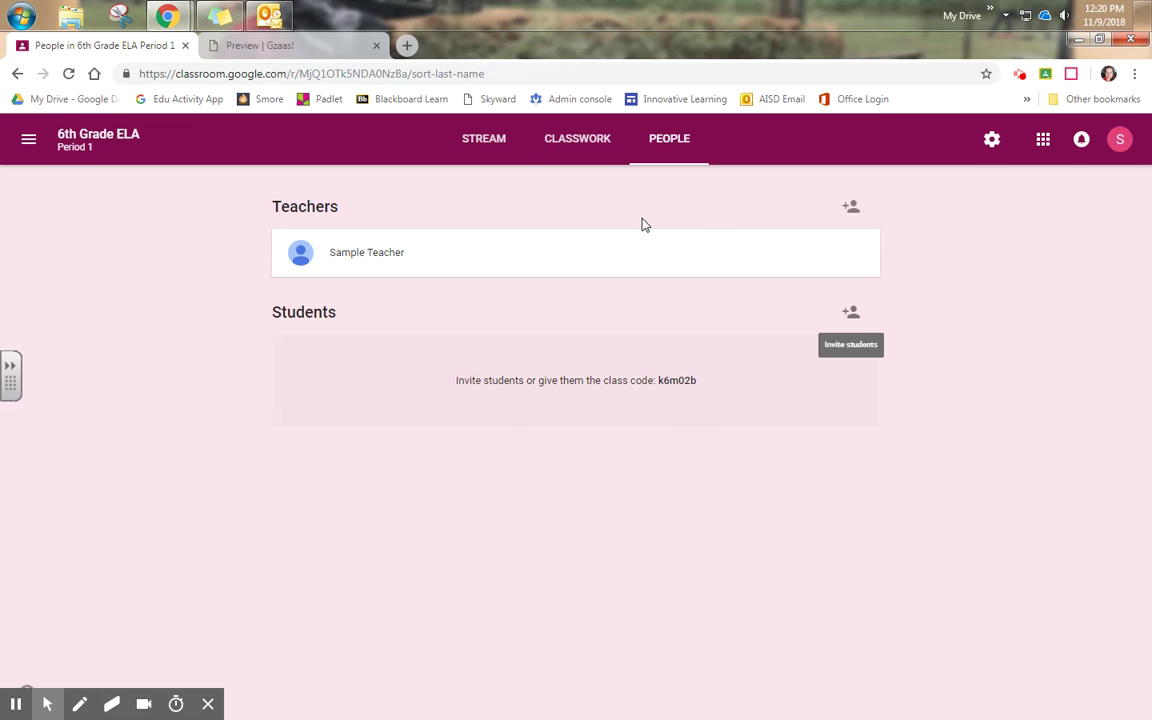
Write a class announcement in the Stream reading "Warm-up 11/9/2018-" with "Write a complete sentence." on the second line
{"action": "left_click", "coordinate": [495, 143]}
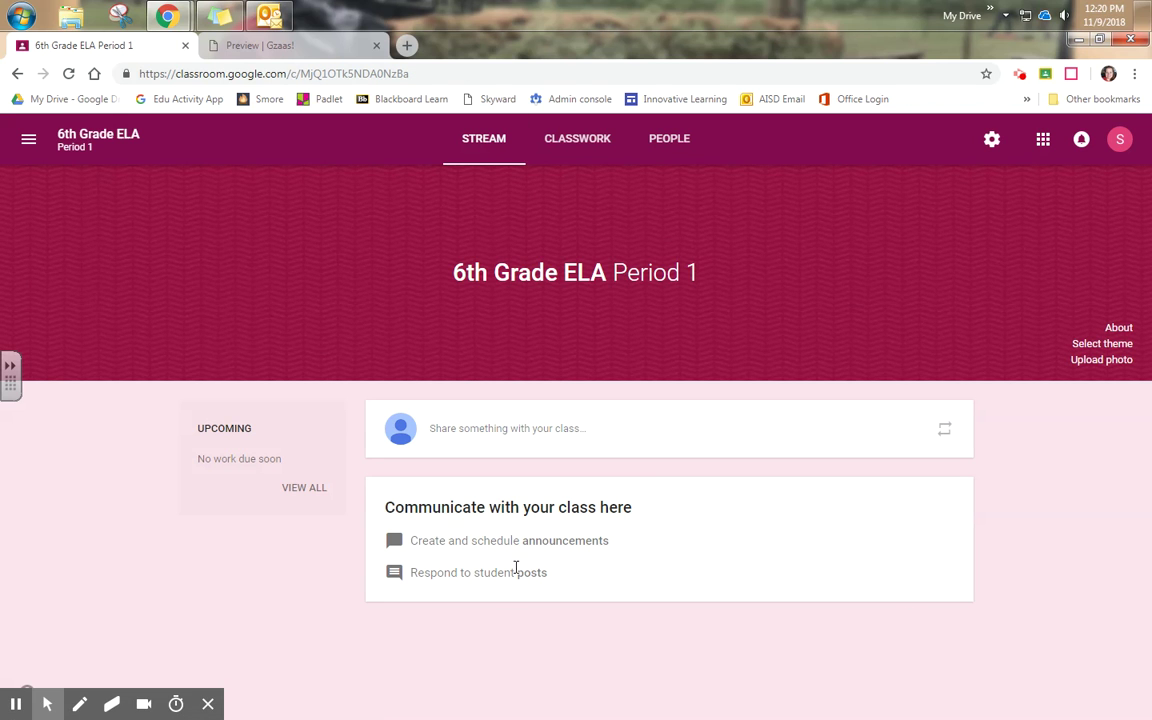
{"action": "left_click", "coordinate": [696, 440]}
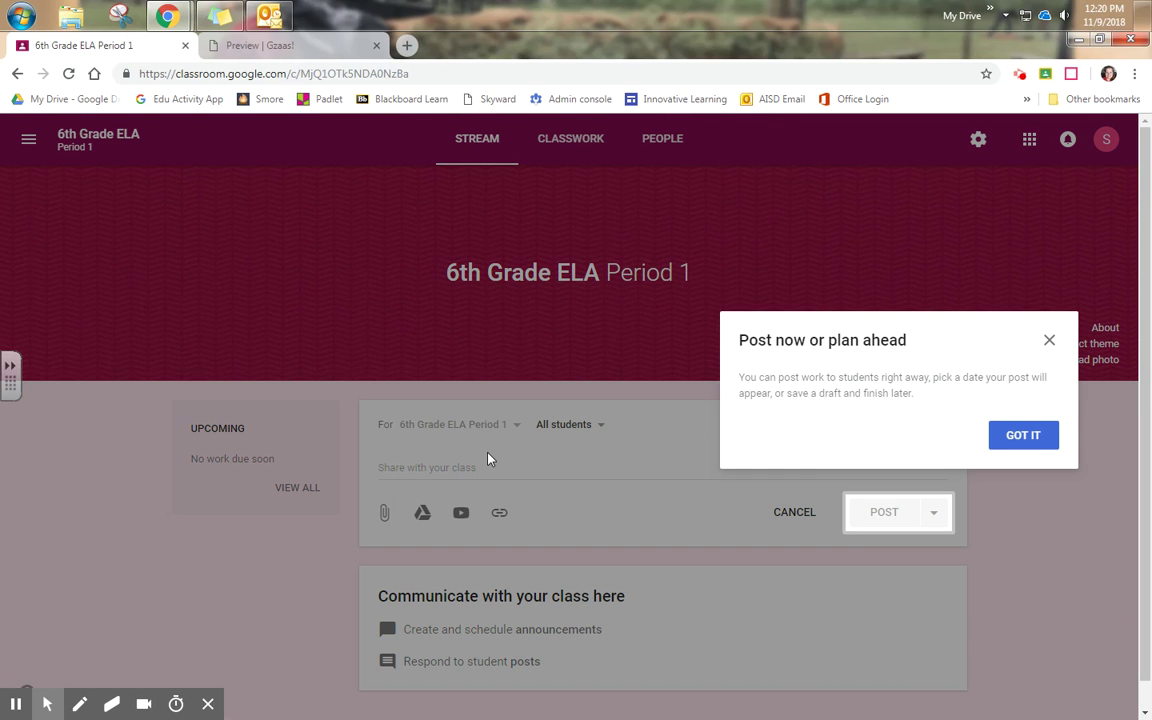
{"action": "left_click", "coordinate": [1028, 433]}
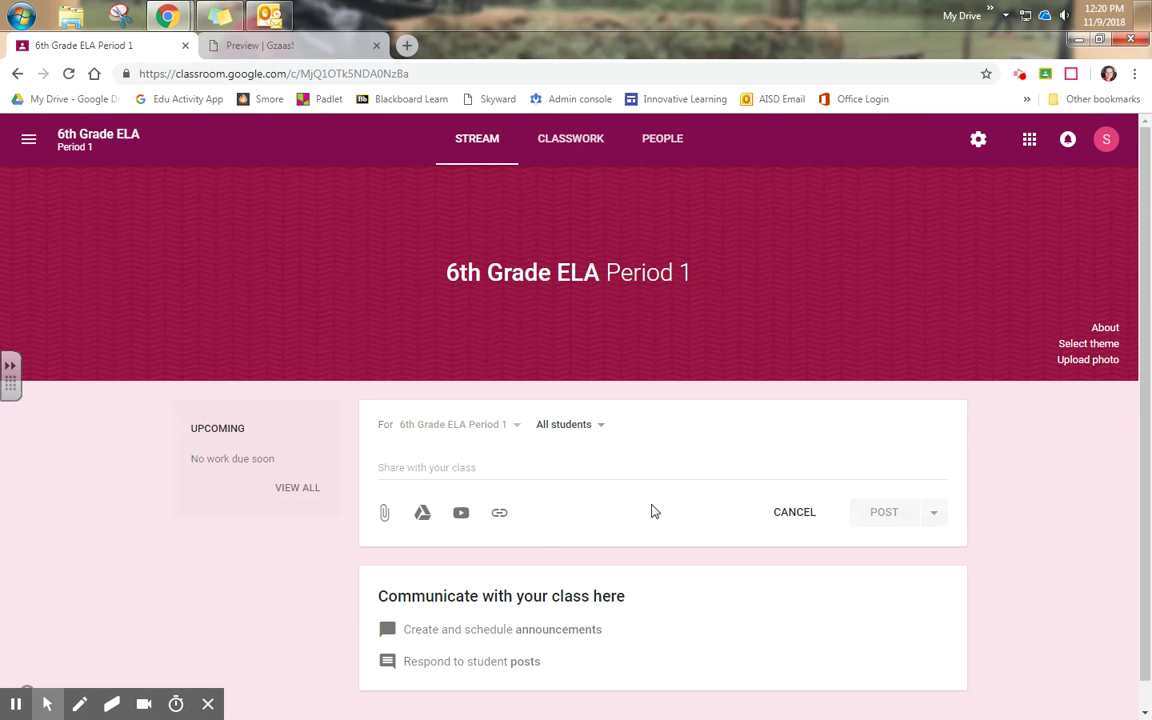
{"action": "left_click", "coordinate": [422, 477]}
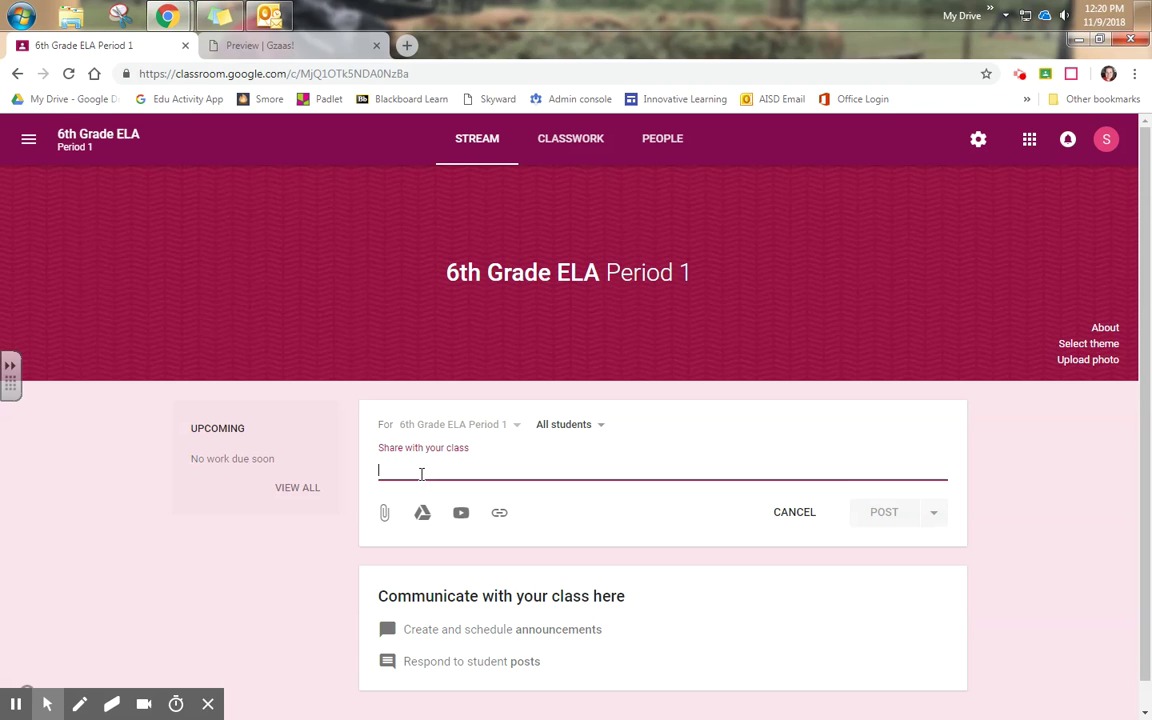
{"action": "type", "text": "W"}
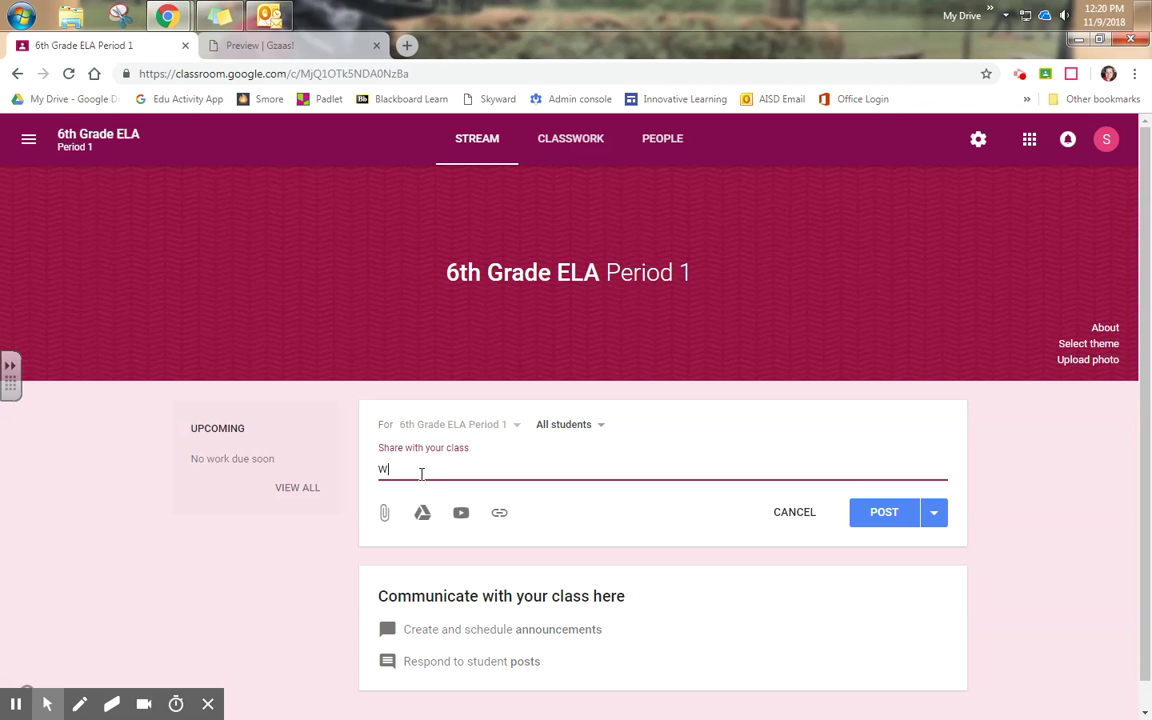
{"action": "type", "text": "arm-up11/9/2018-"}
{"action": "key", "text": "Return"}
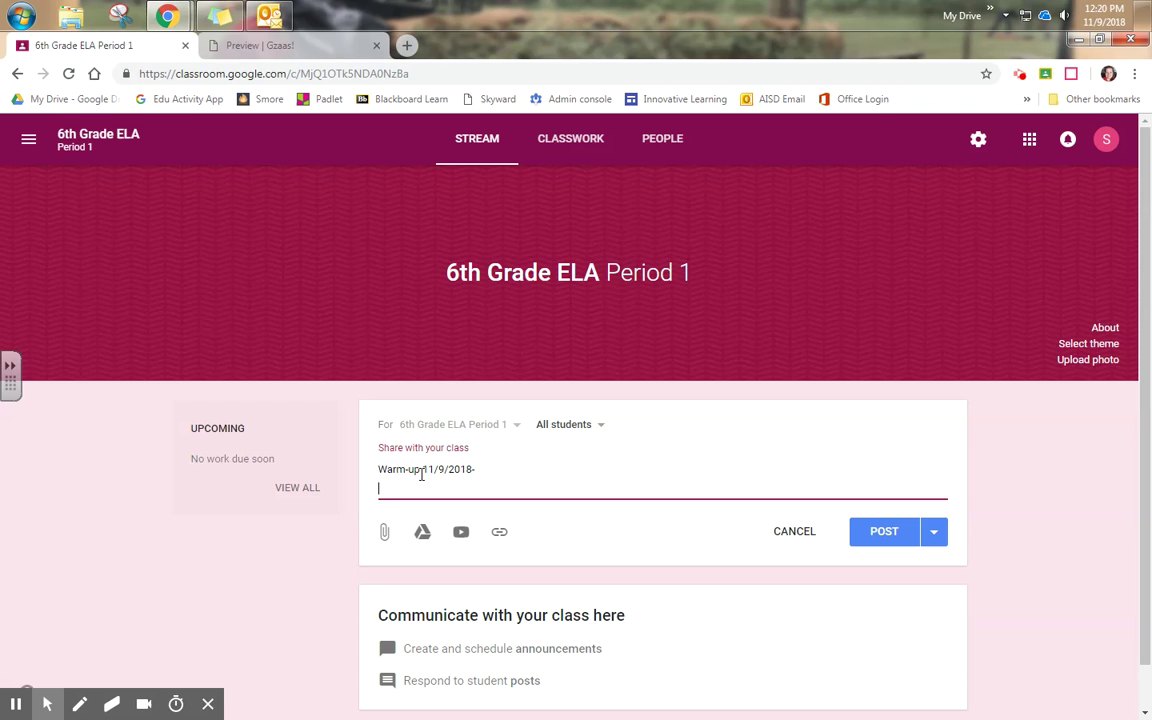
{"action": "type", "text": "Write a complete sentence."}
{"action": "left_click", "coordinate": [422, 469]}
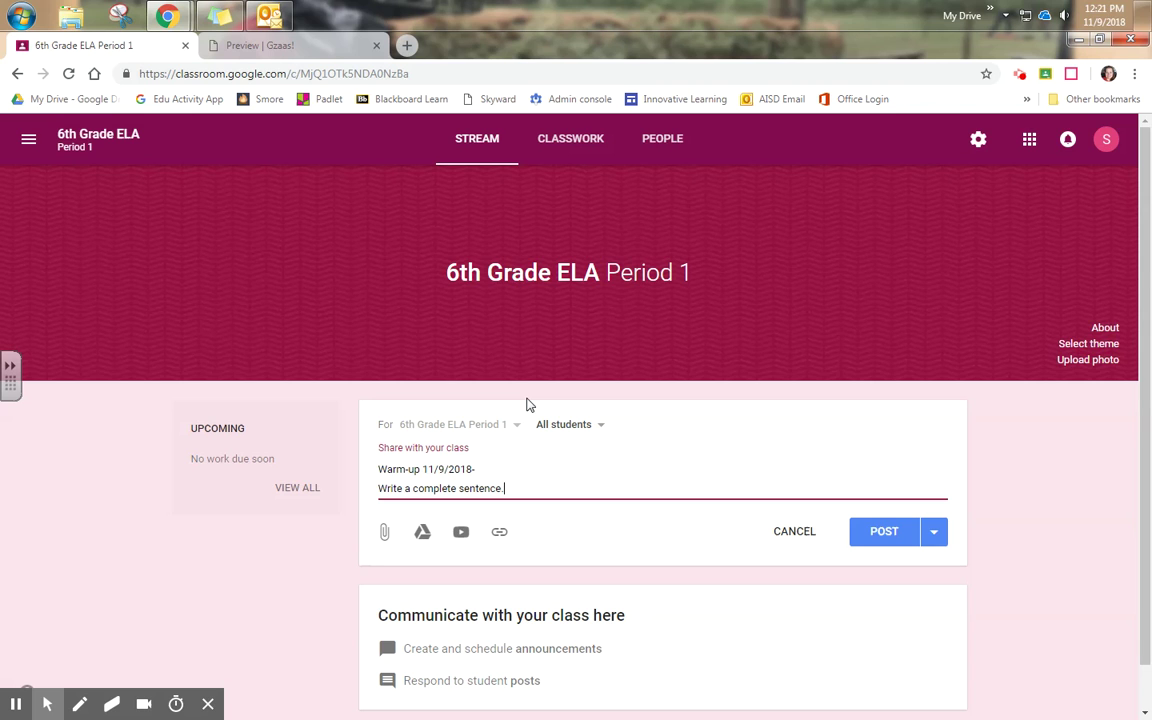
Check the announcement's student recipient options, keeping all students selected
{"action": "left_click", "coordinate": [566, 424]}
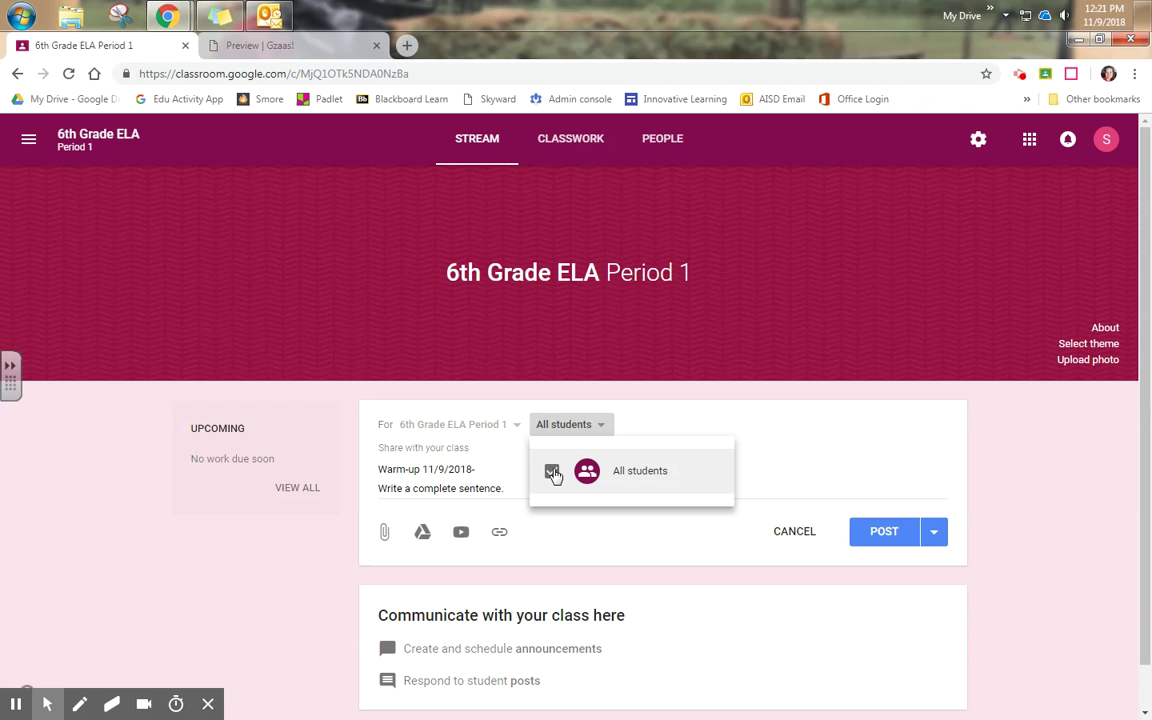
{"action": "left_click", "coordinate": [553, 473]}
{"action": "left_click", "coordinate": [576, 563]}
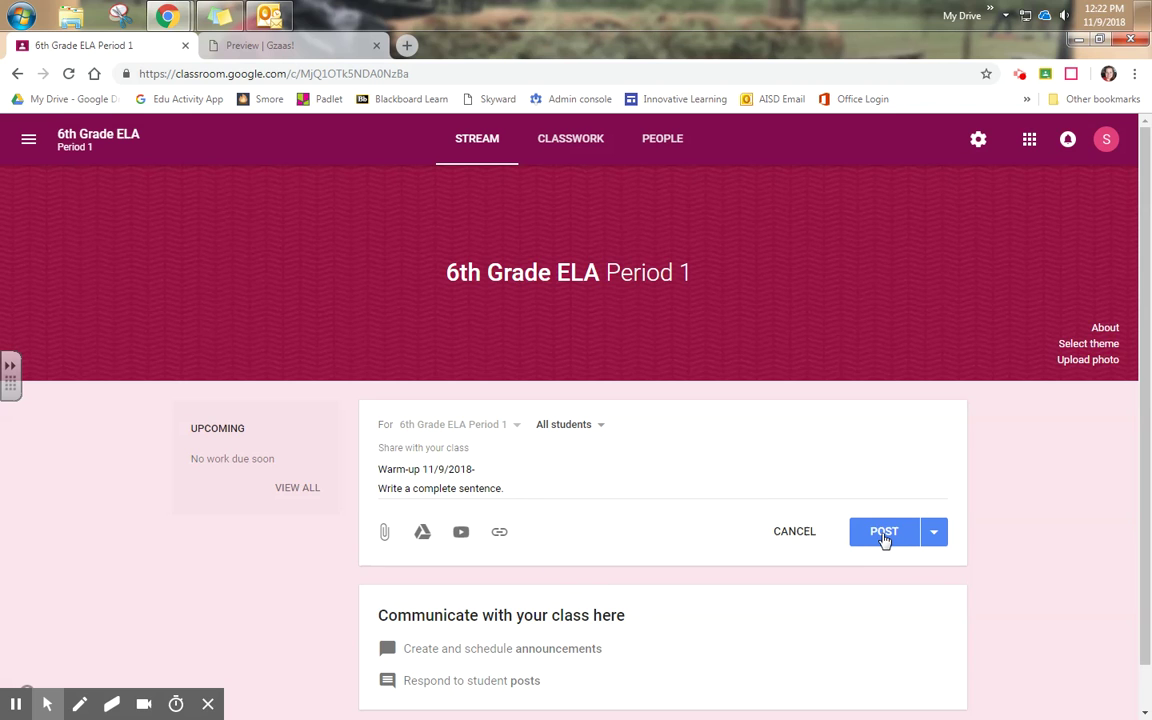
Schedule the warm-up announcement for Nov 12, 2018 at 8:00 AM instead of posting it immediately
{"action": "left_click", "coordinate": [936, 535]}
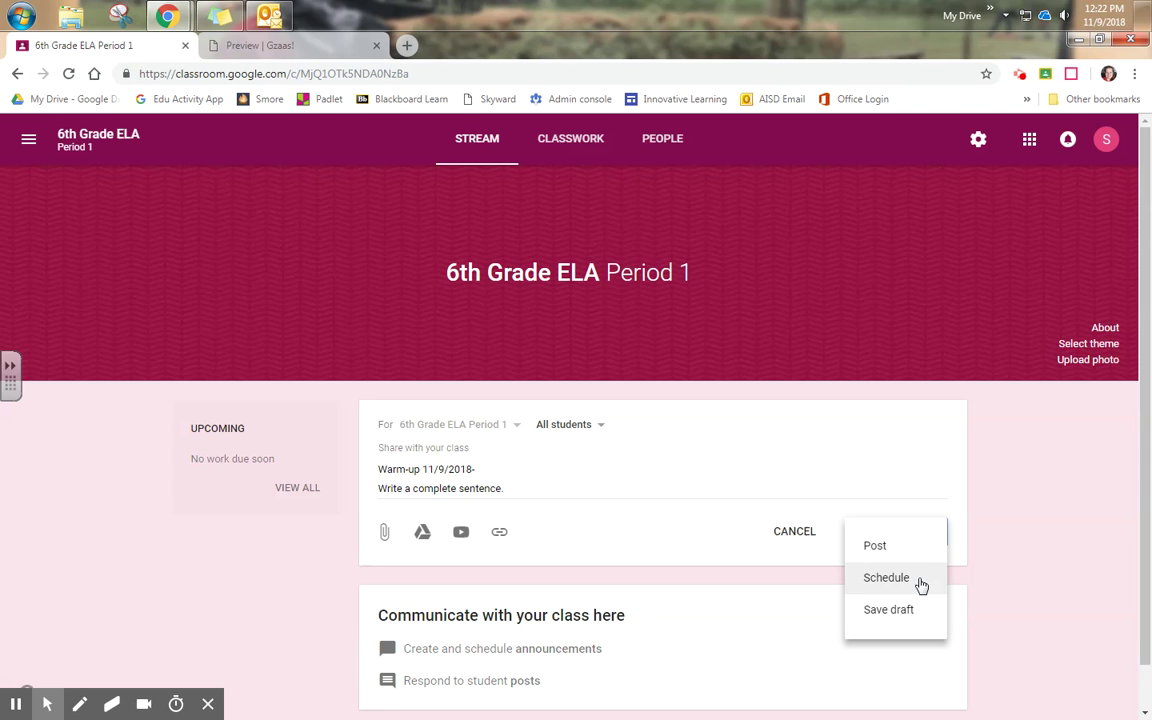
{"action": "left_click", "coordinate": [920, 583]}
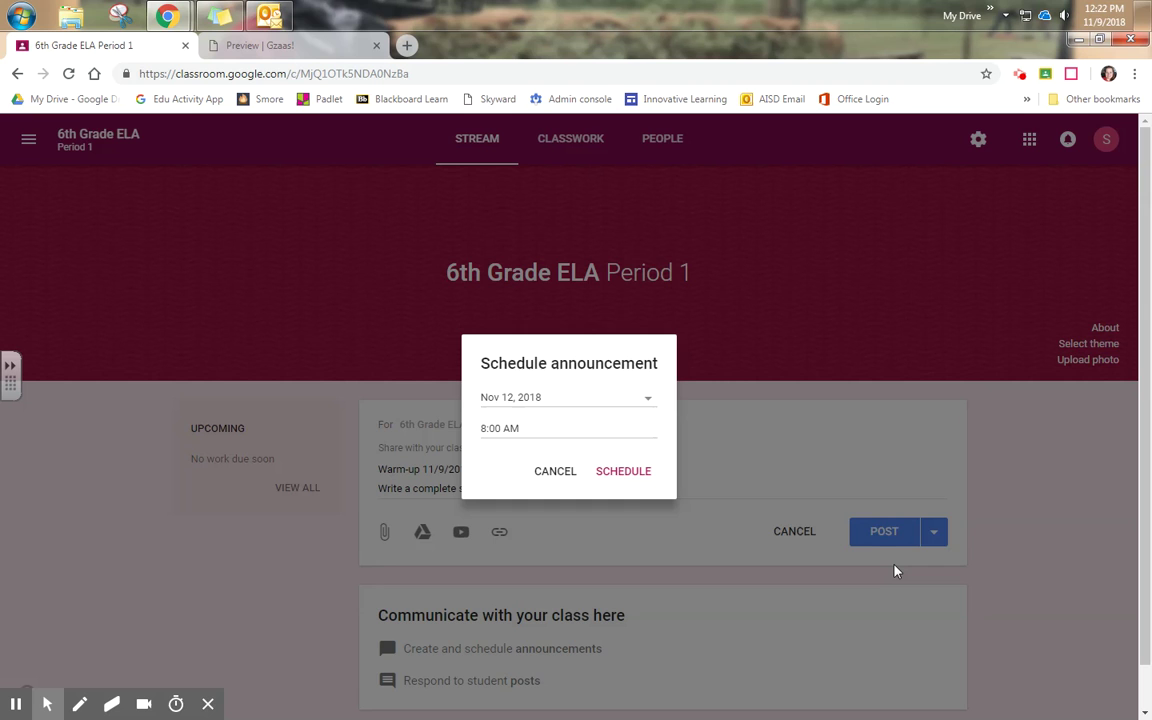
{"action": "left_click", "coordinate": [620, 400]}
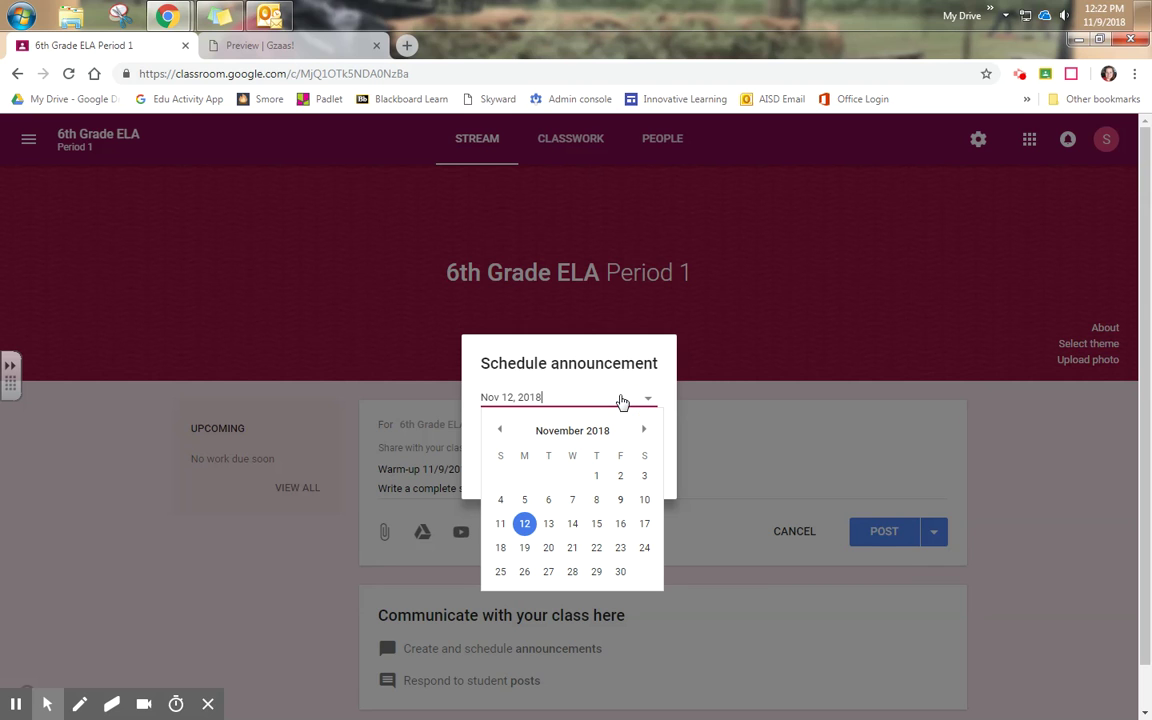
{"action": "left_click", "coordinate": [526, 524]}
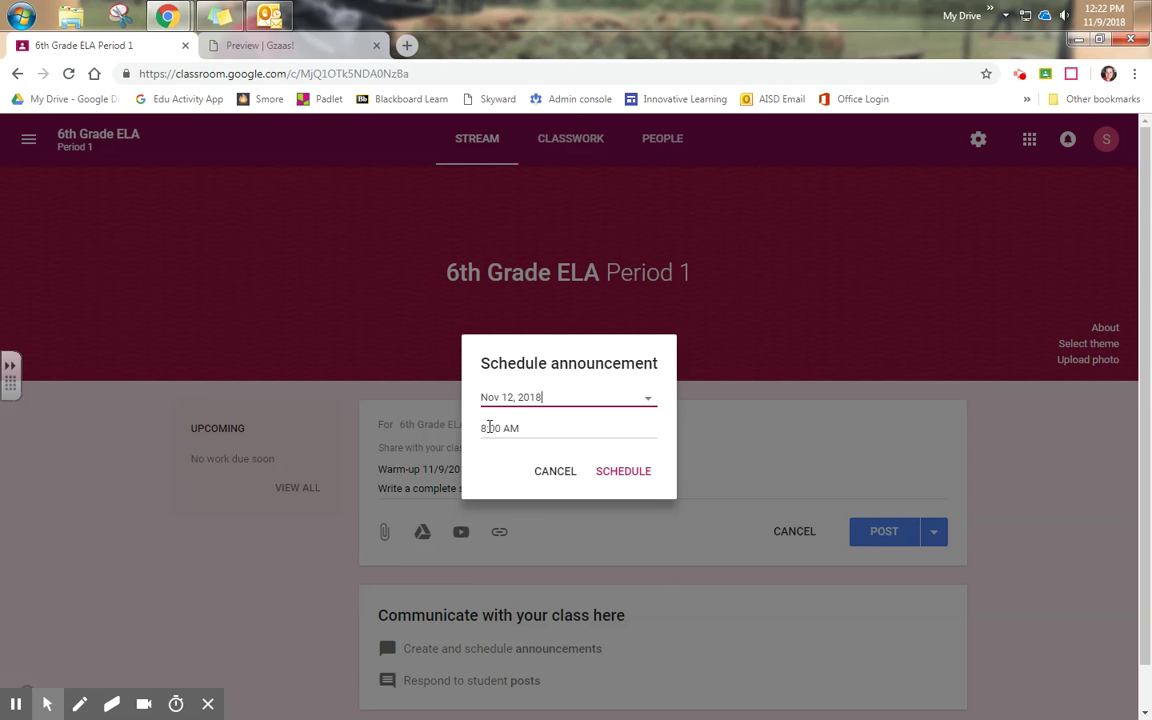
{"action": "left_click", "coordinate": [620, 474]}
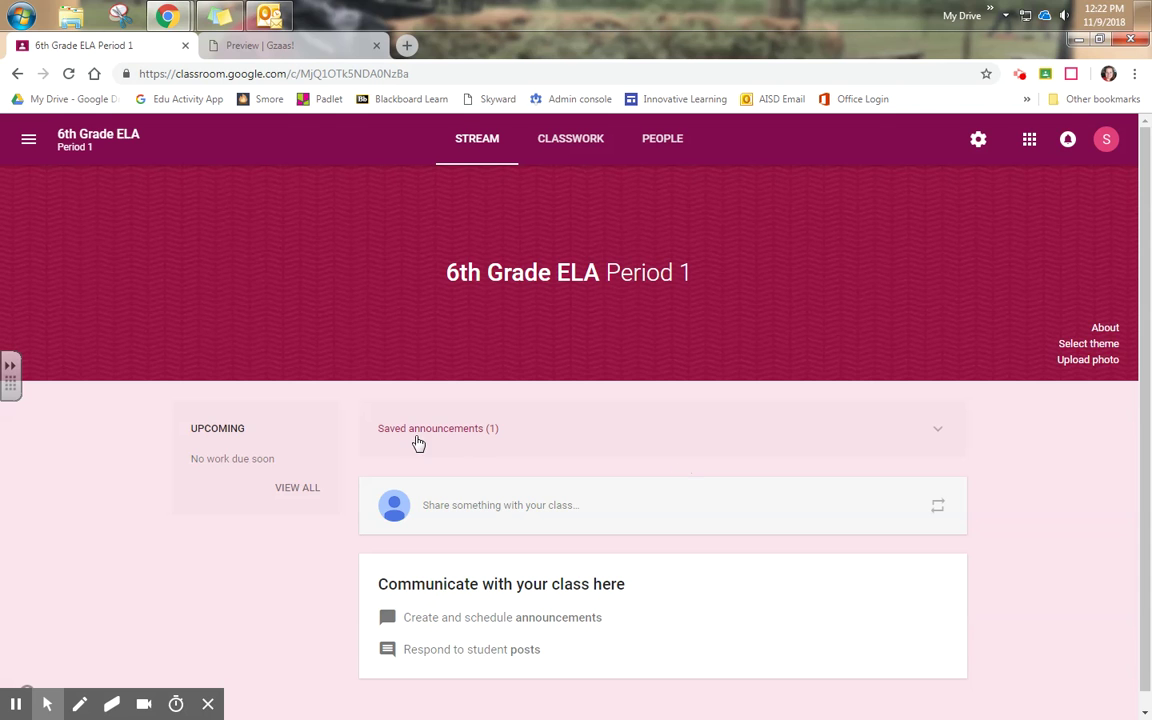
Review the scheduled warm-up announcement without editing it and delete it from the saved announcements
{"action": "left_click", "coordinate": [458, 438]}
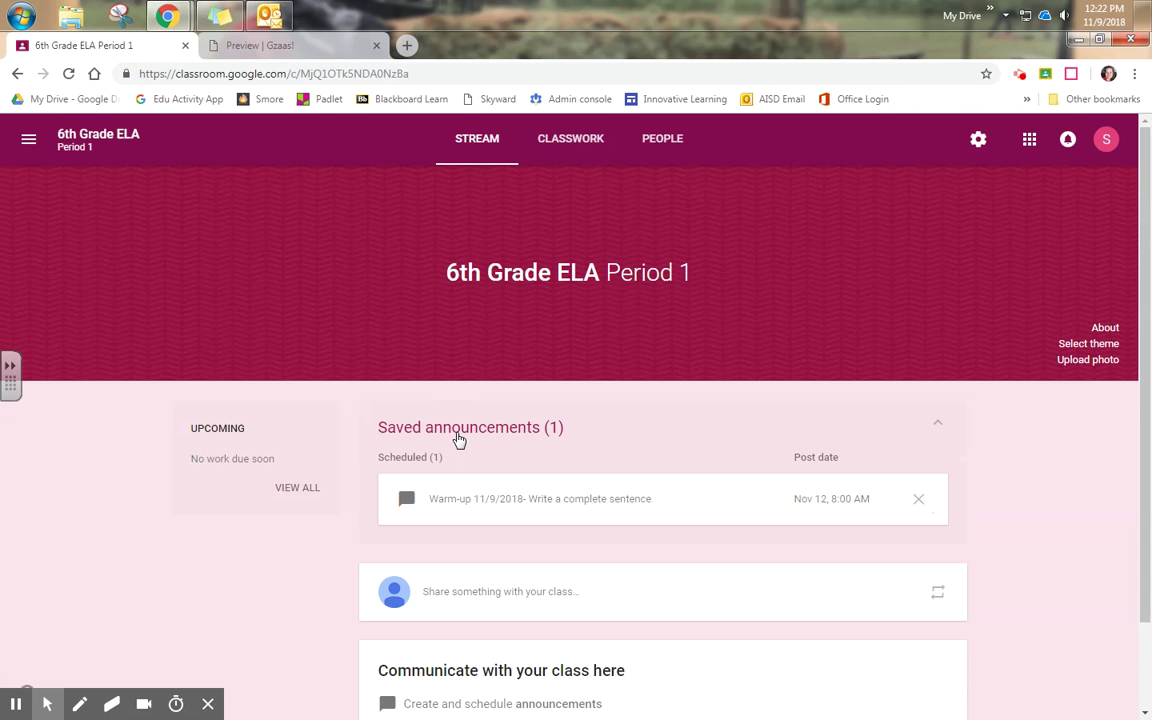
{"action": "left_click", "coordinate": [525, 499]}
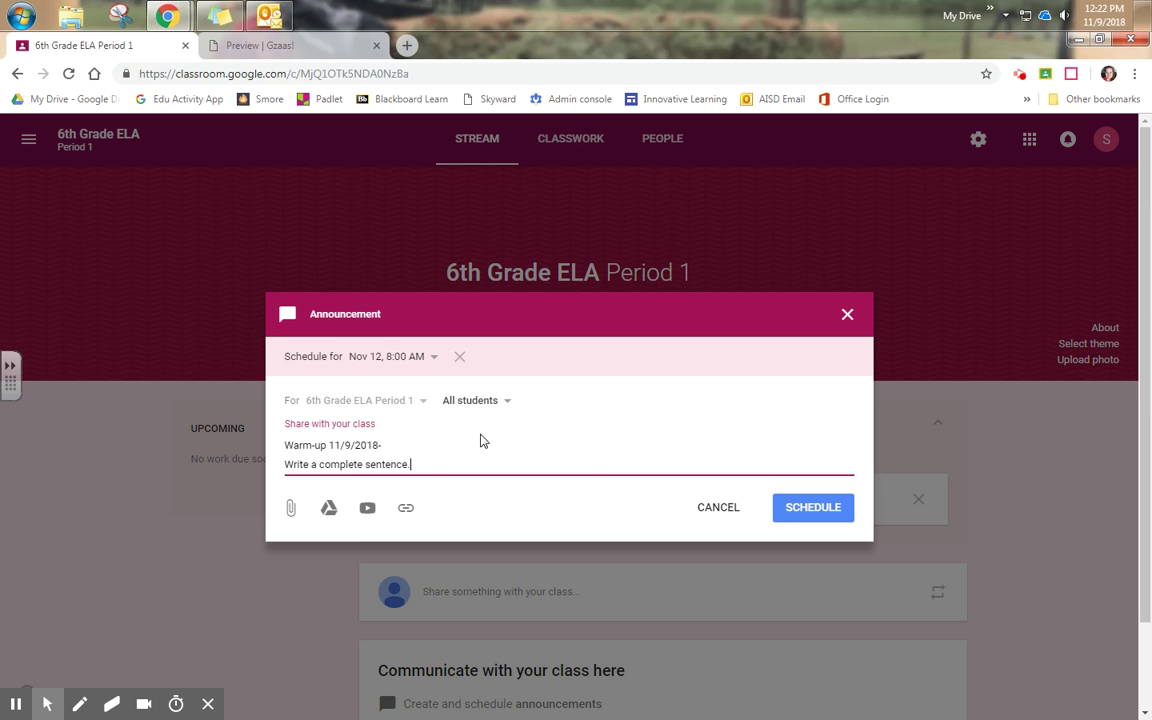
{"action": "left_click", "coordinate": [741, 508]}
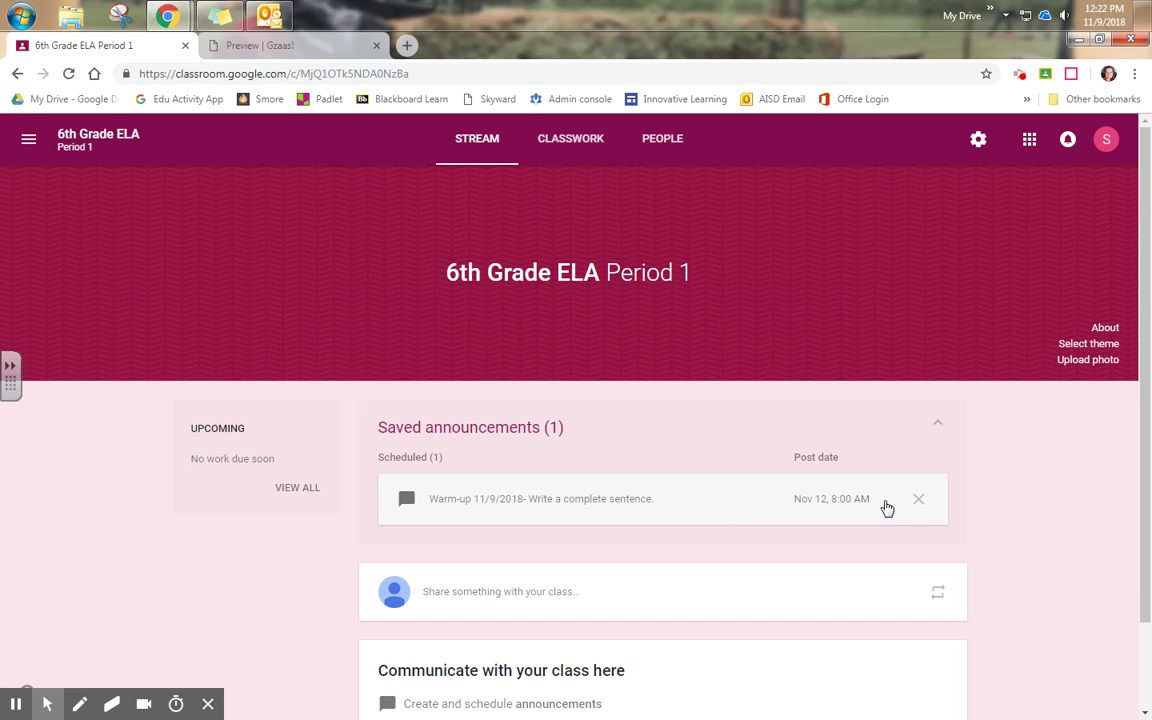
{"action": "left_click", "coordinate": [918, 499]}
{"action": "left_click", "coordinate": [663, 447]}
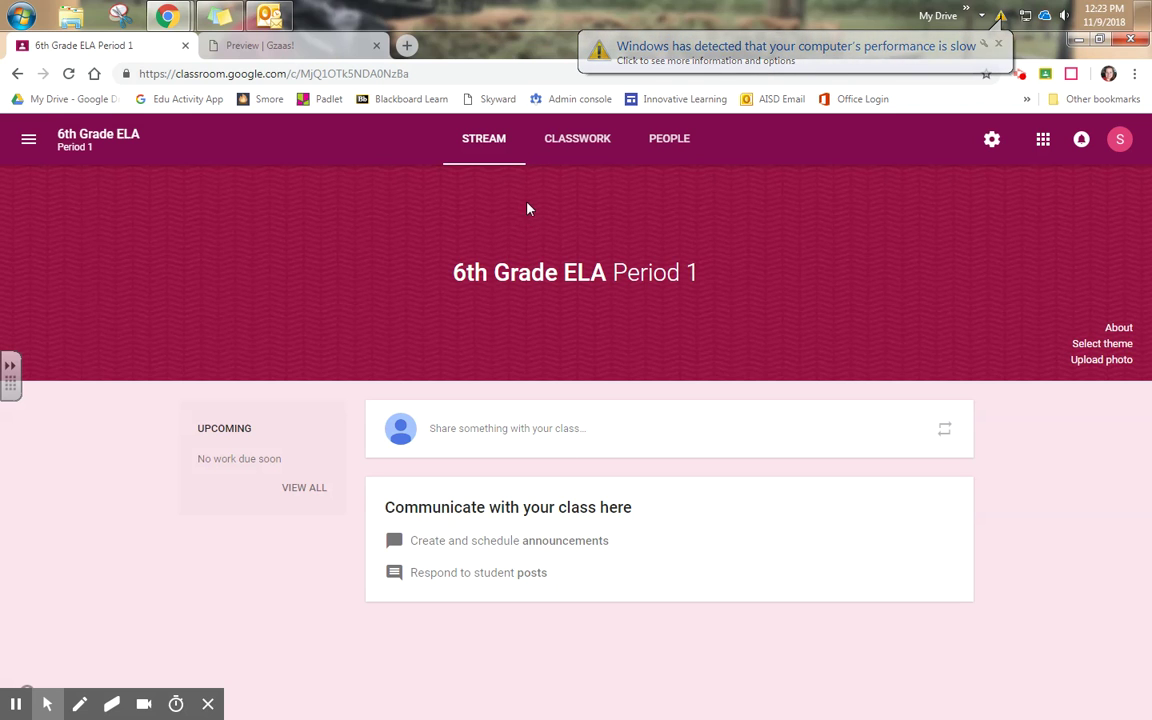
Add a topic named "Unit 3" to the class's Classwork page
{"action": "left_click", "coordinate": [567, 148]}
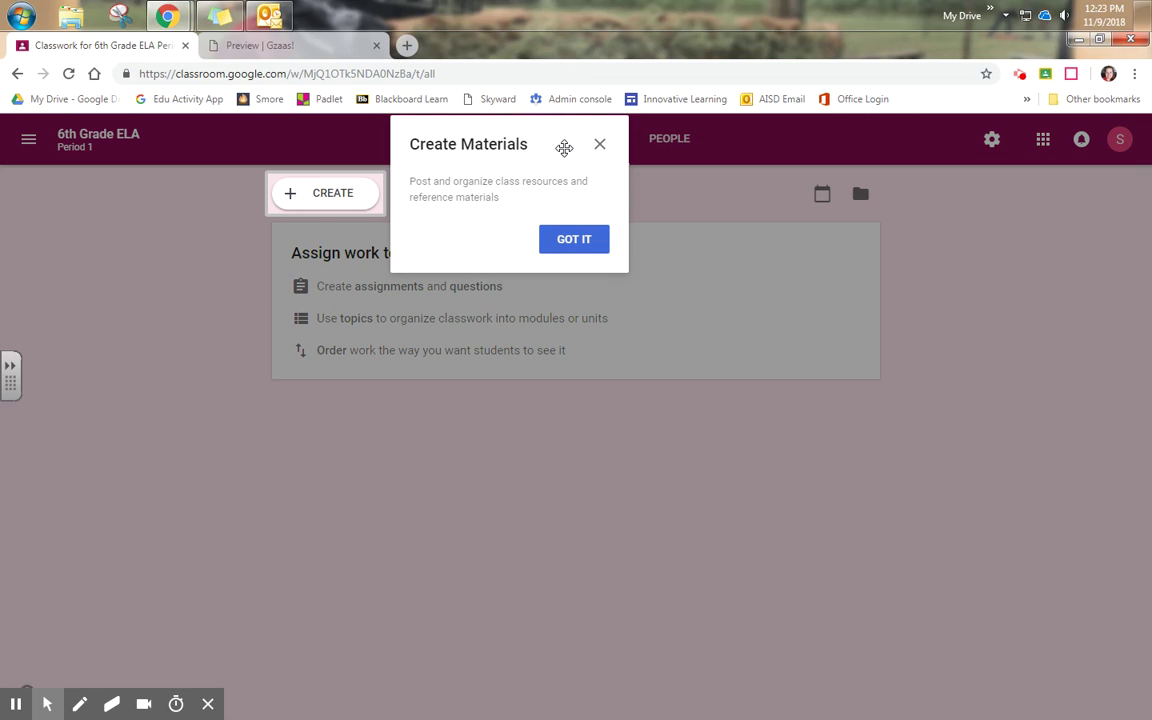
{"action": "left_click", "coordinate": [599, 145]}
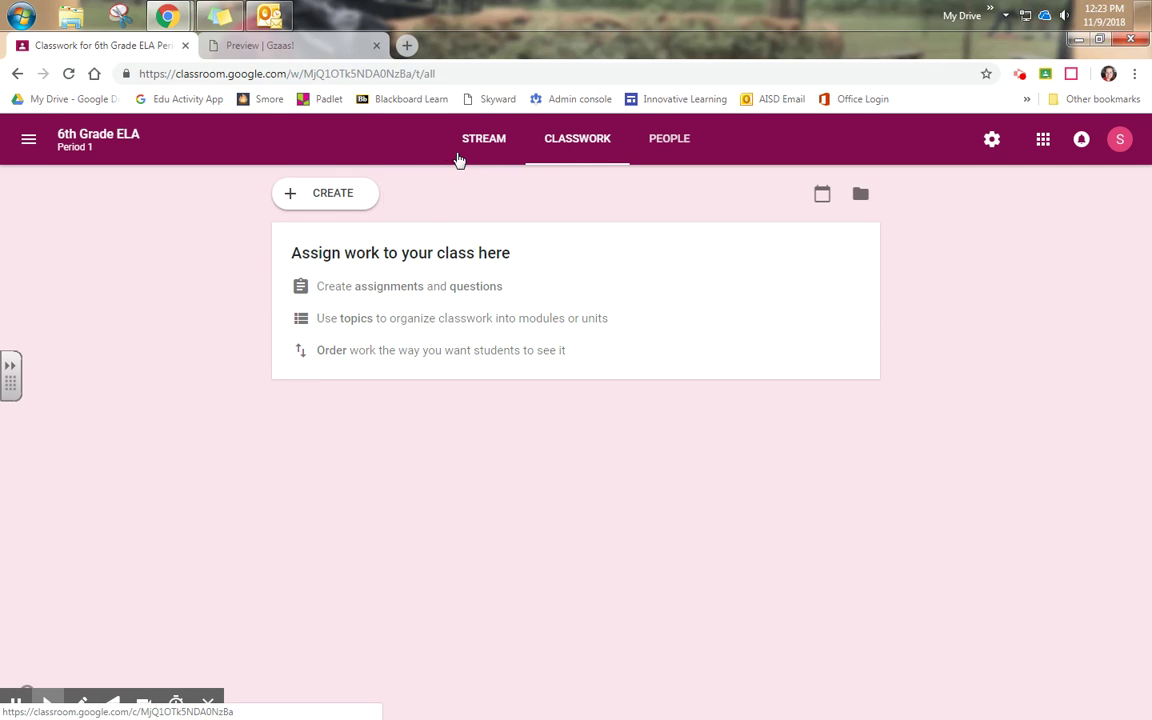
{"action": "left_click", "coordinate": [336, 205]}
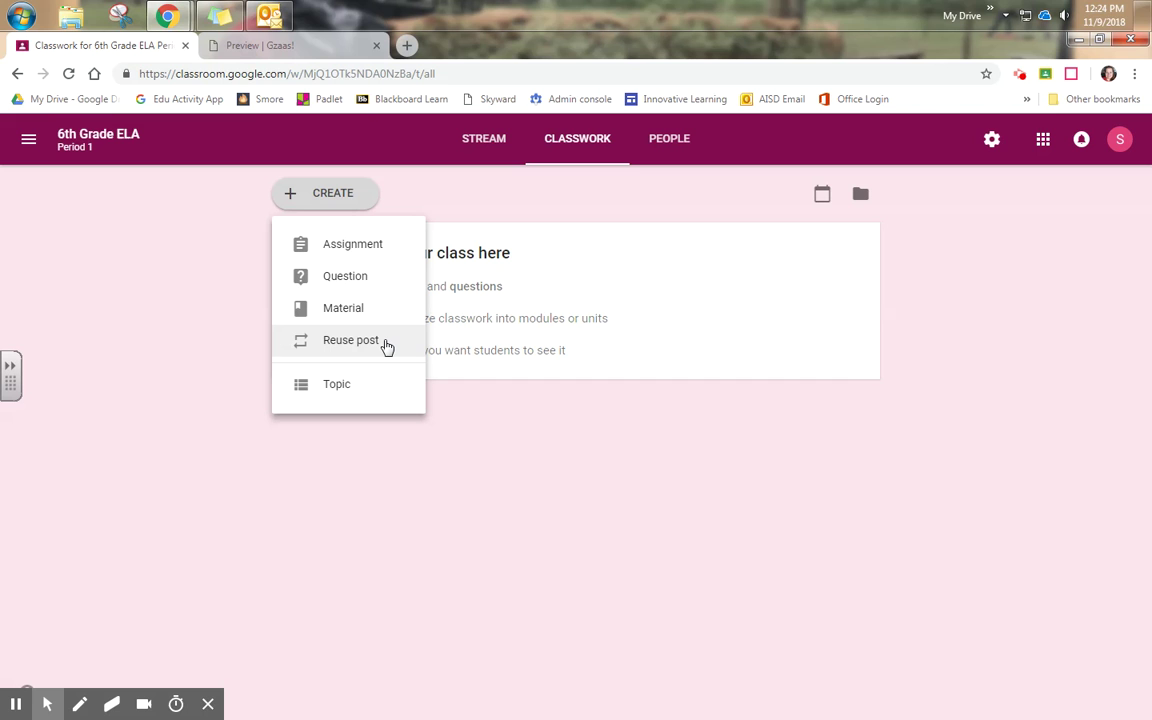
{"action": "left_click", "coordinate": [352, 397]}
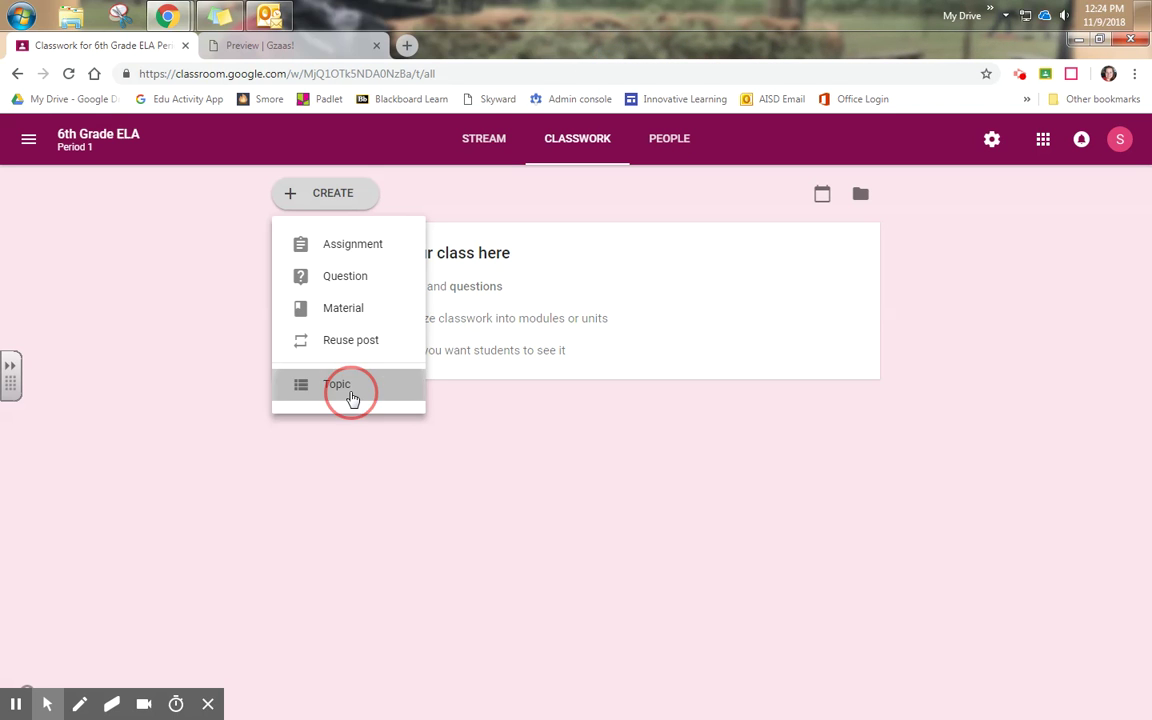
{"action": "type", "text": "Unit 3"}
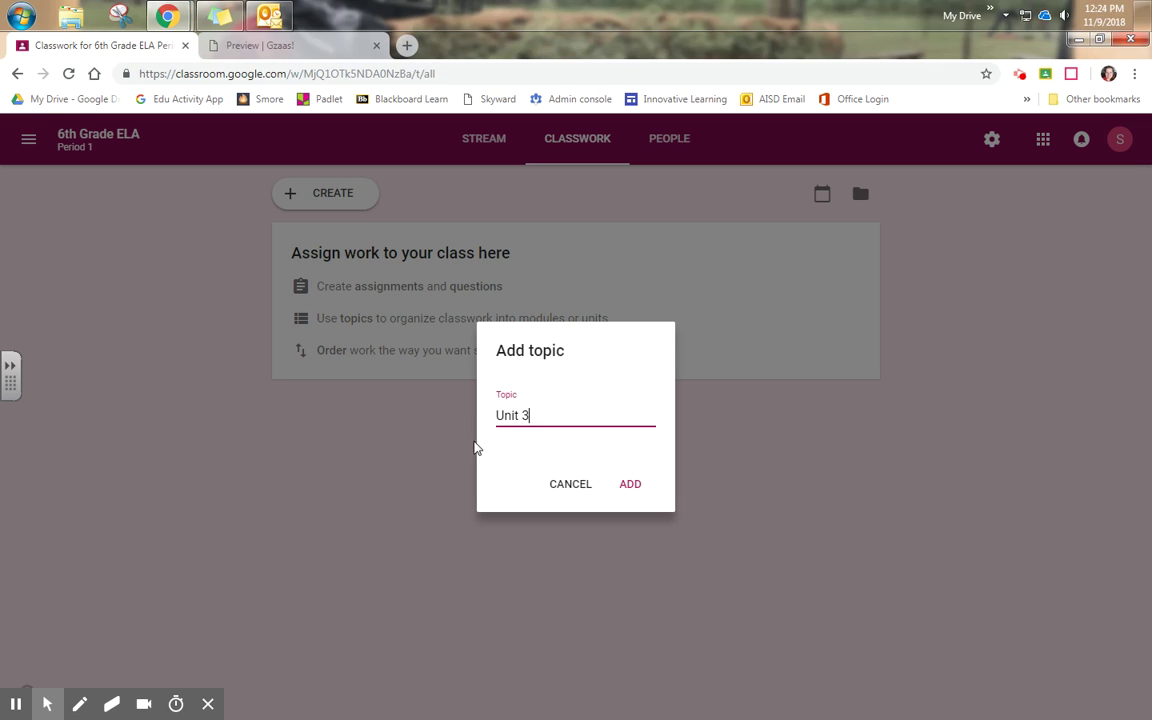
{"action": "left_click", "coordinate": [630, 486]}
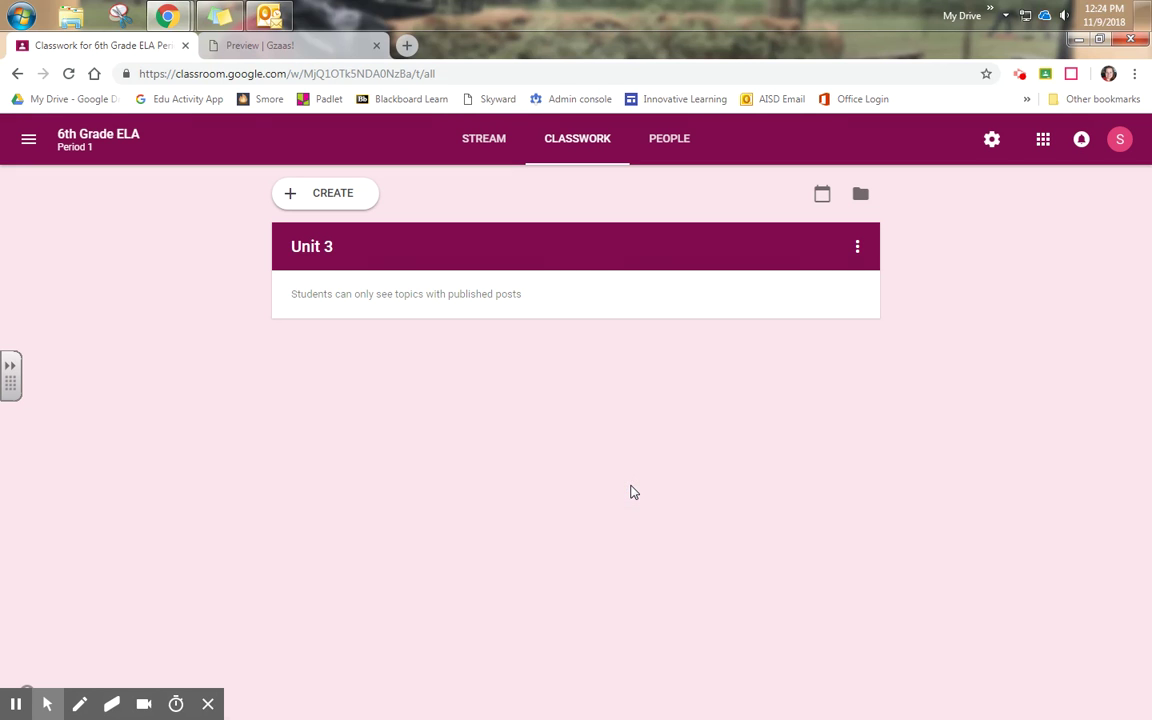
Create an assignment titled "Essay 1" with the instructions "Follow the template."
{"action": "left_click", "coordinate": [305, 196]}
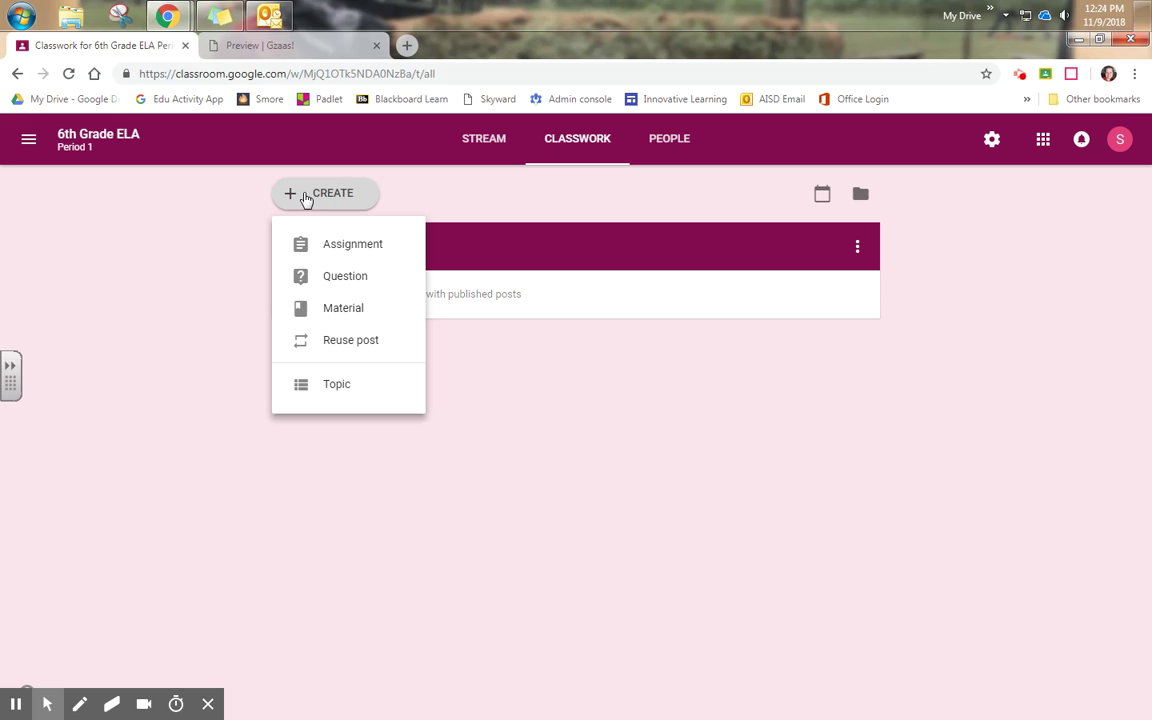
{"action": "left_click", "coordinate": [332, 246]}
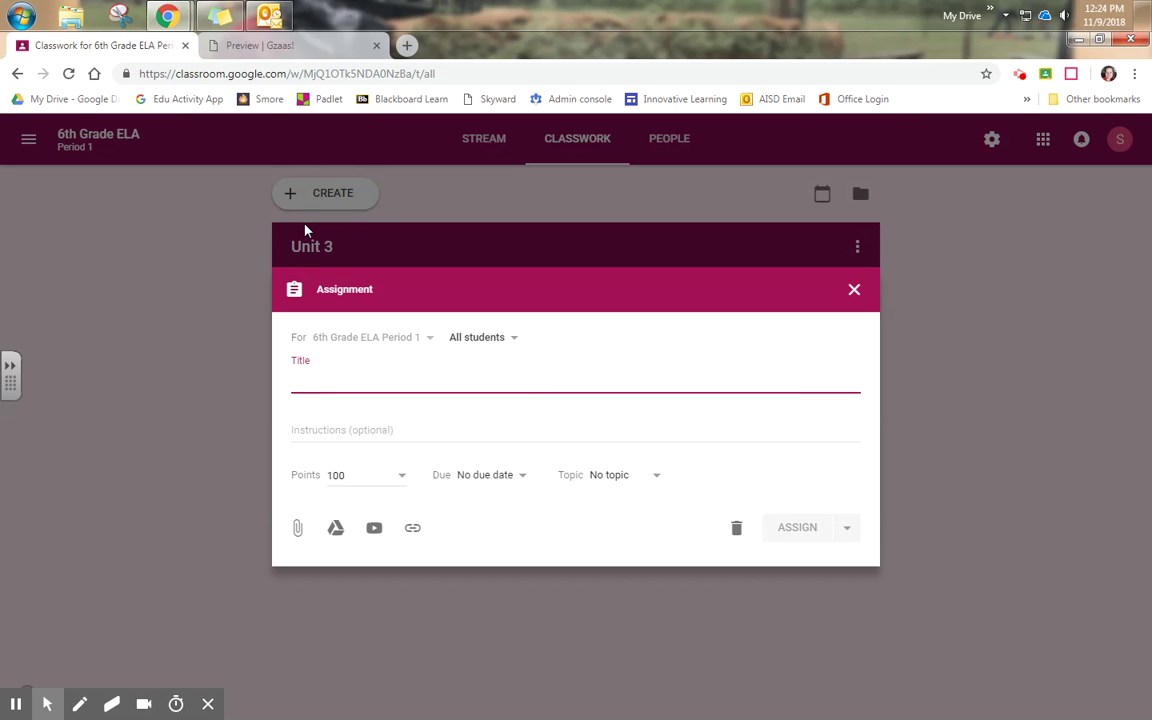
{"action": "type", "text": "Essay 1"}
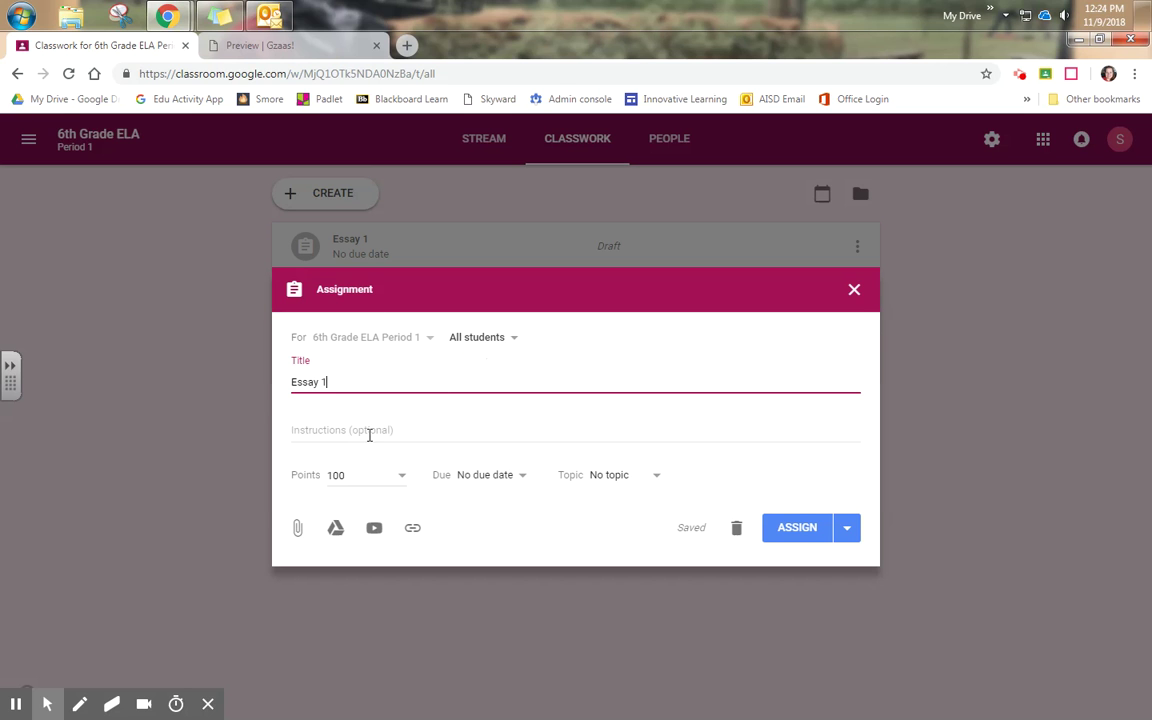
{"action": "left_click", "coordinate": [301, 428]}
{"action": "type", "text": "Follow the template."}
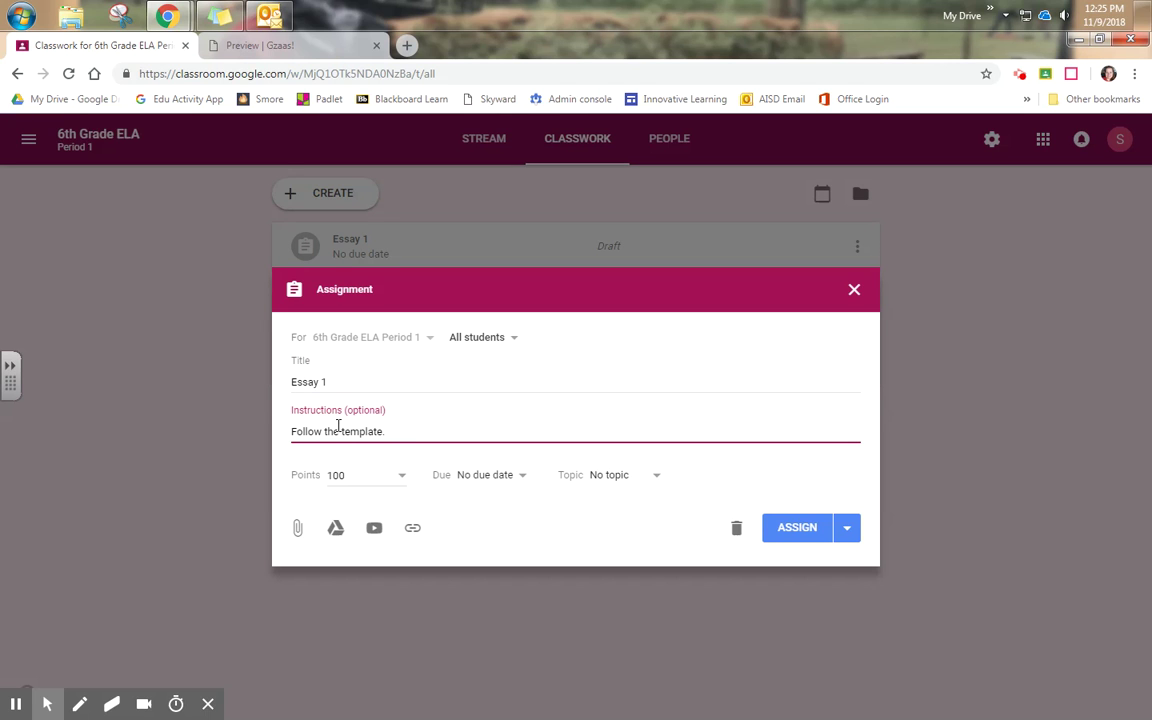
Set the assignment's due date to Nov 15, 2018 without a specific time, and file it under the Unit 3 topic
{"action": "left_click", "coordinate": [504, 479]}
{"action": "left_click", "coordinate": [507, 538]}
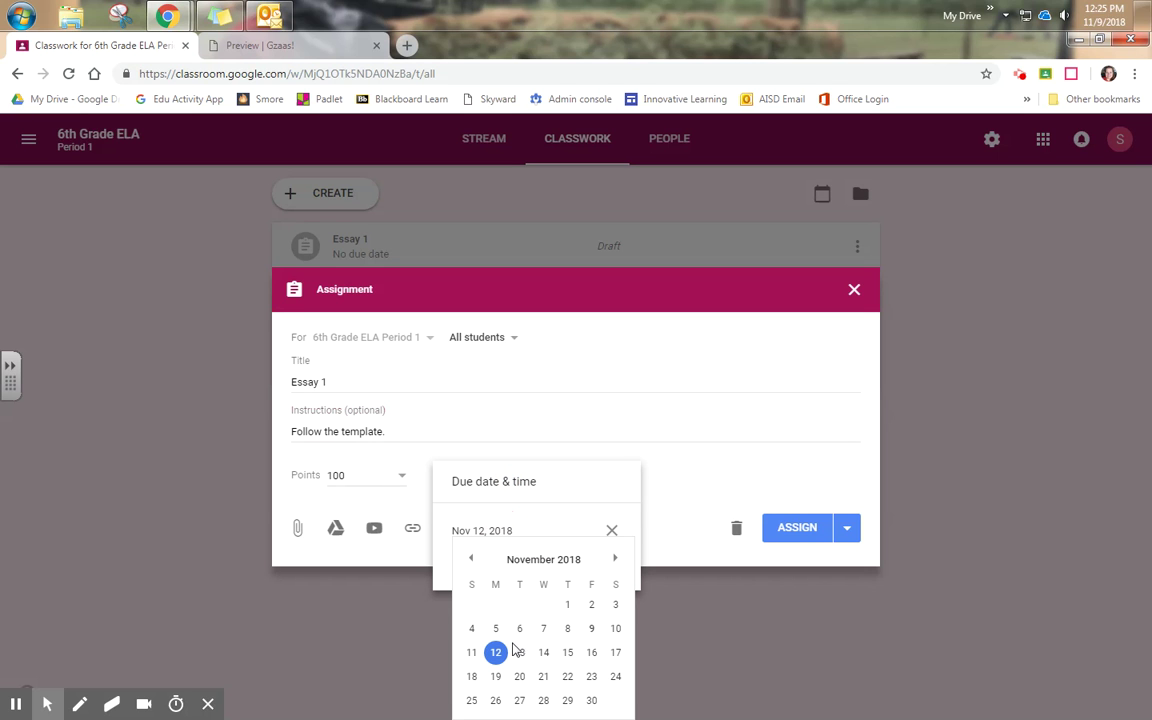
{"action": "left_click", "coordinate": [567, 653]}
{"action": "left_click", "coordinate": [509, 572]}
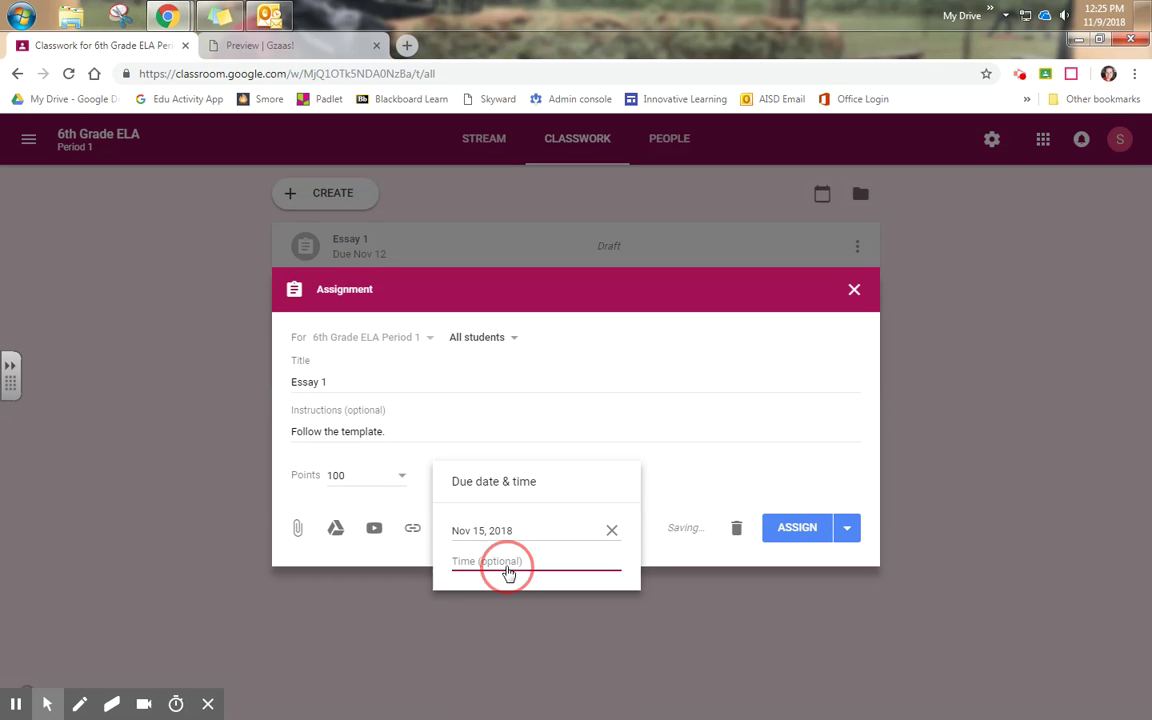
{"action": "left_click", "coordinate": [611, 566]}
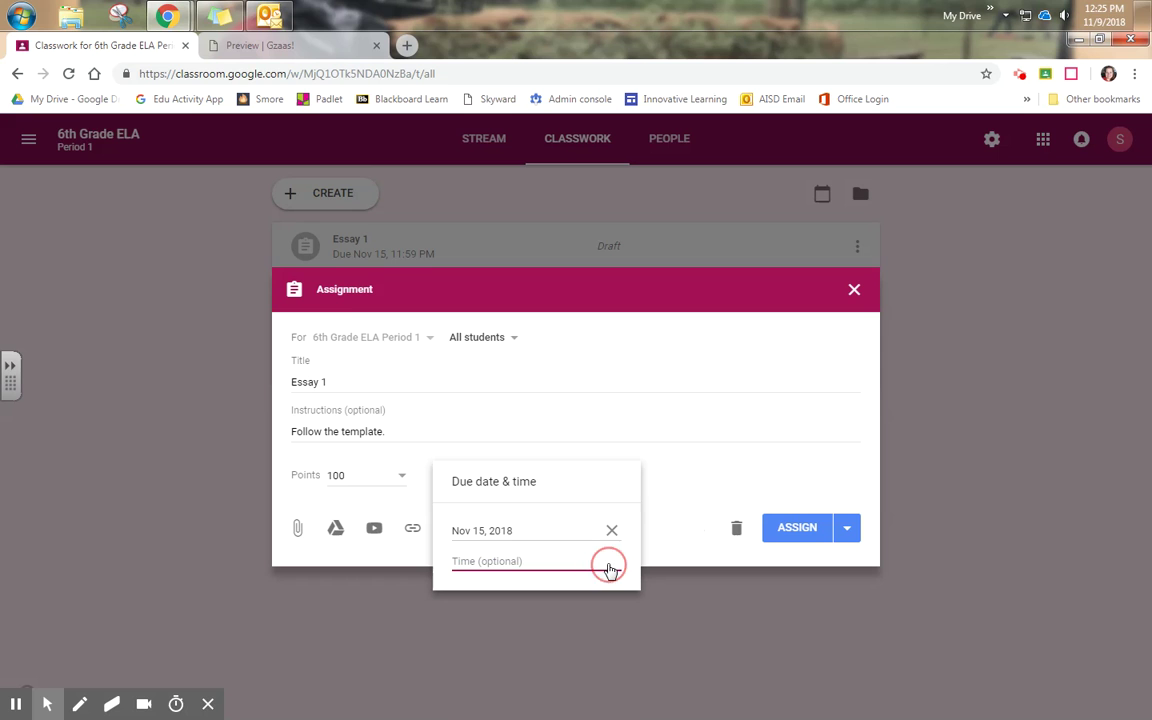
{"action": "left_click", "coordinate": [694, 476]}
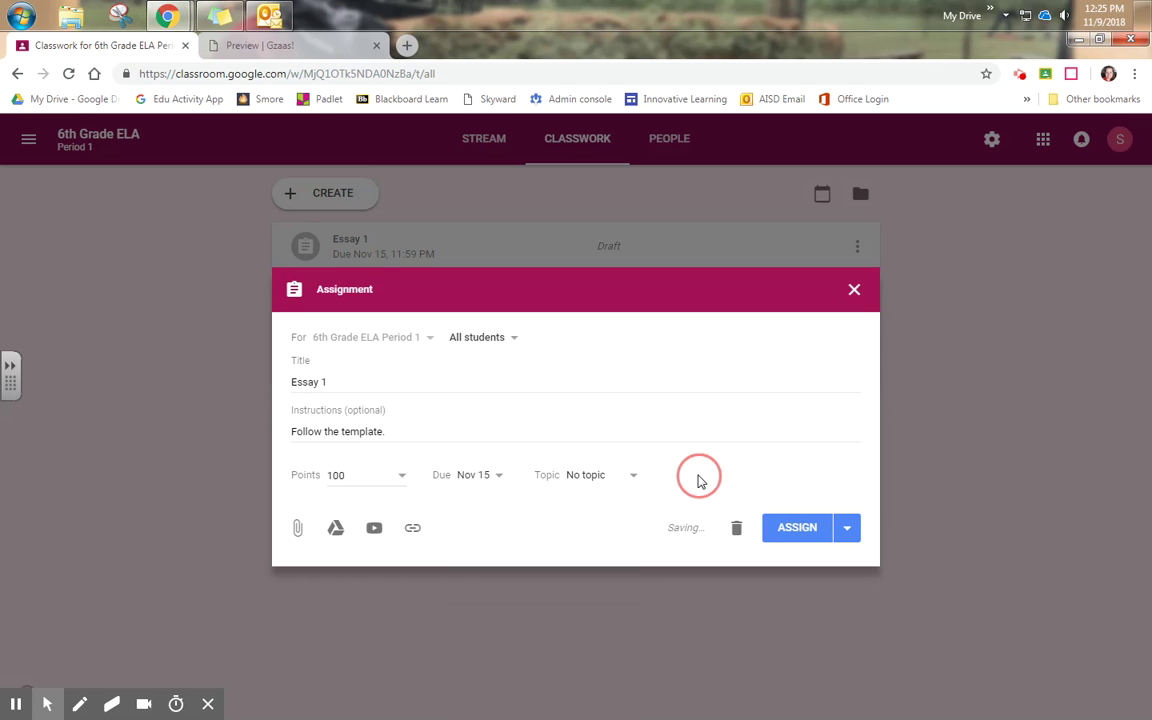
{"action": "left_click", "coordinate": [586, 477]}
{"action": "left_click", "coordinate": [592, 545]}
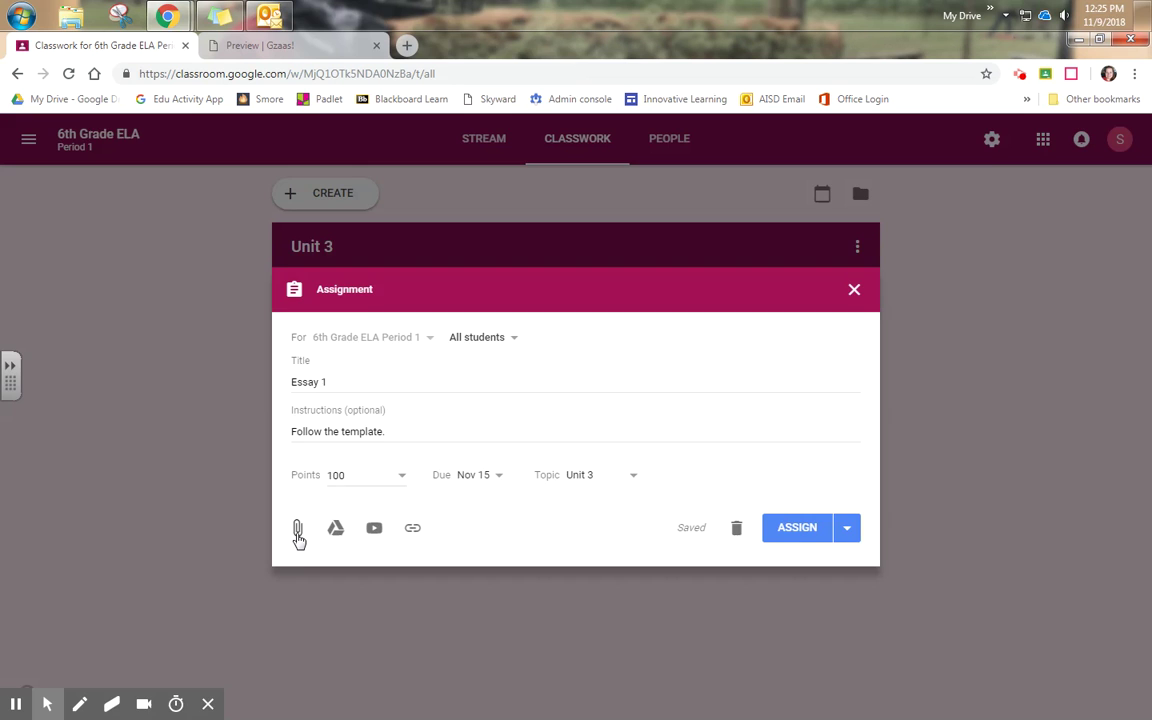
Examine the assignment's options for attaching files from the computer or Google Drive without attaching anything
{"action": "left_click", "coordinate": [297, 530]}
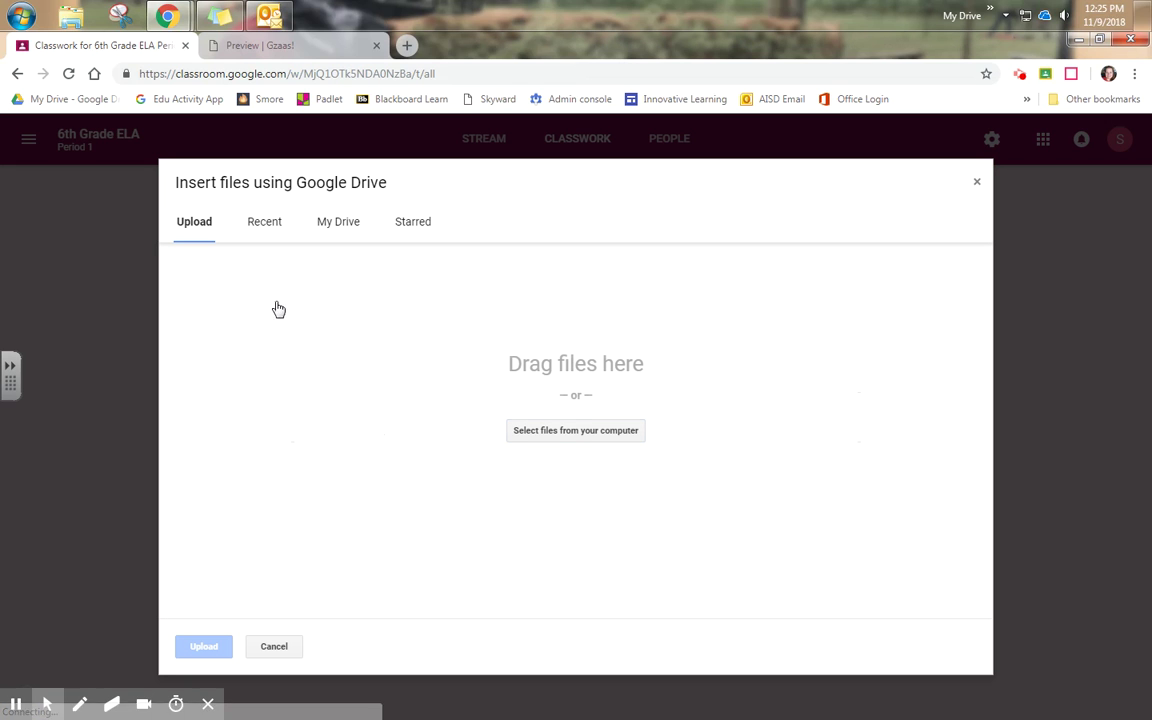
{"action": "left_click", "coordinate": [622, 432]}
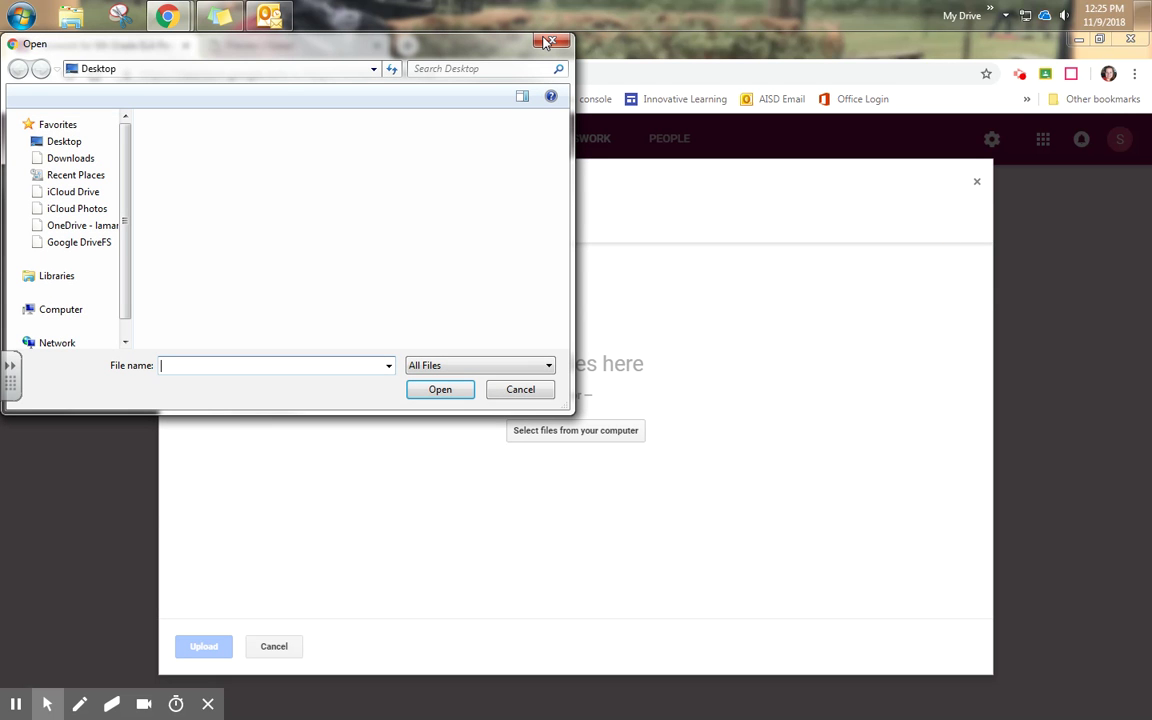
{"action": "left_click", "coordinate": [548, 42]}
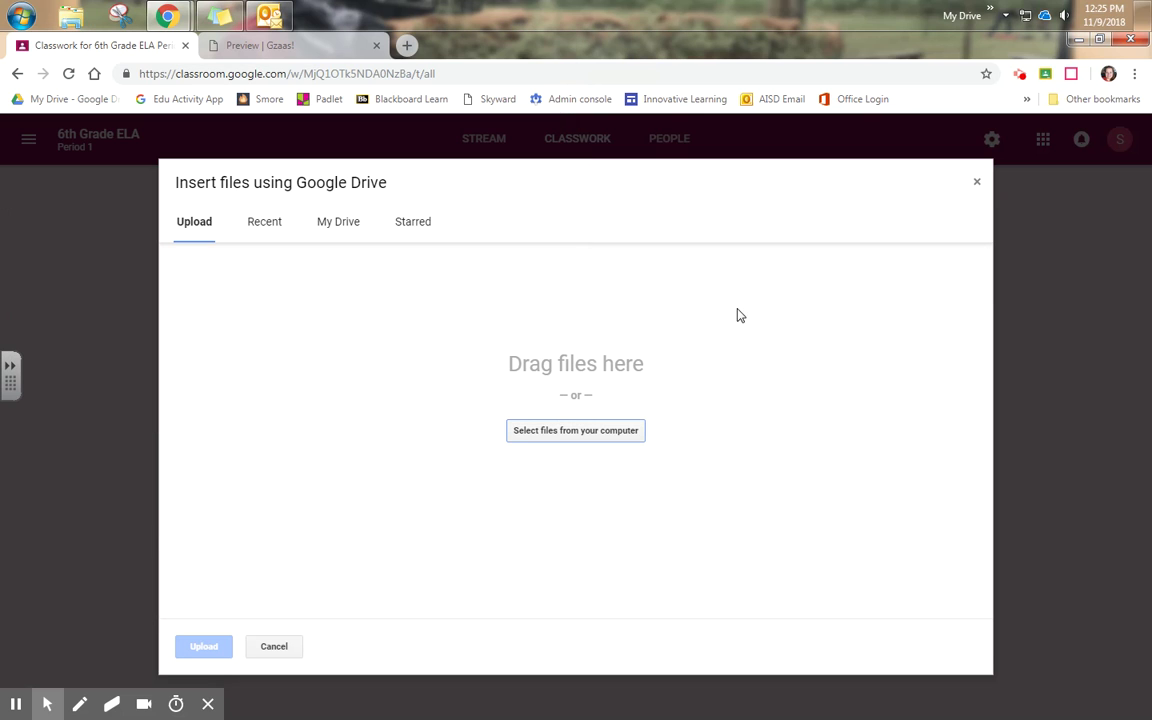
{"action": "left_click", "coordinate": [977, 183]}
{"action": "left_click", "coordinate": [336, 531]}
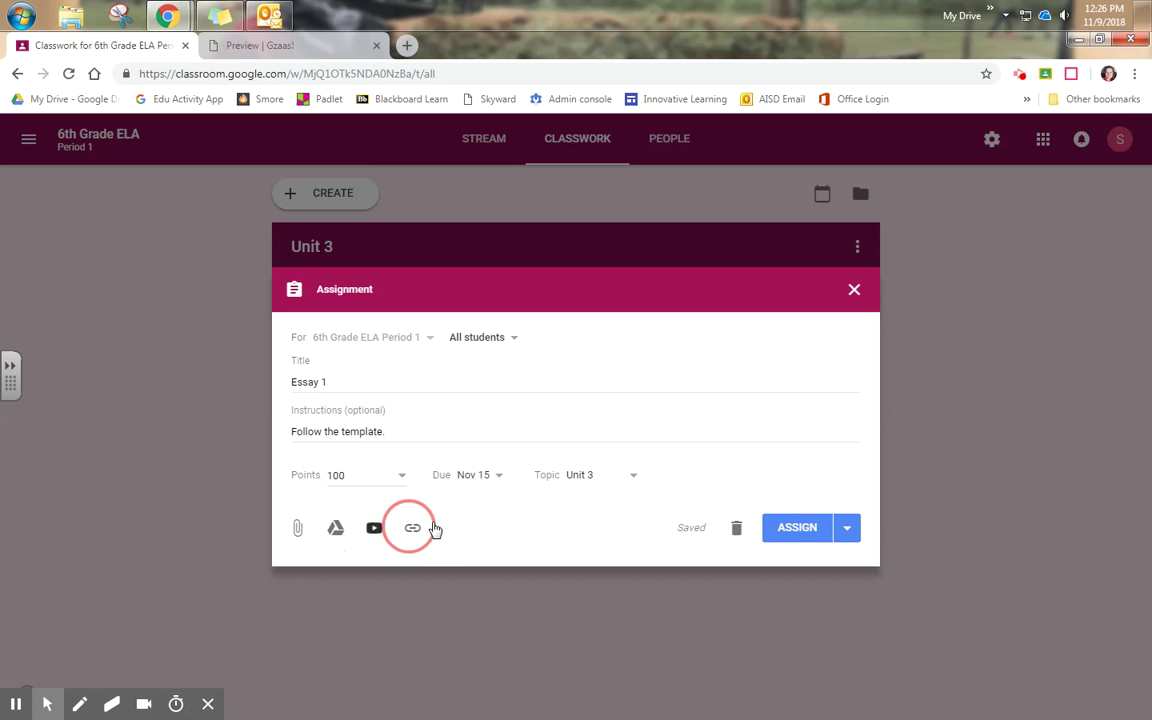
Assign Essay 1 to the class immediately instead of scheduling it or saving it as a draft
{"action": "left_click", "coordinate": [847, 530]}
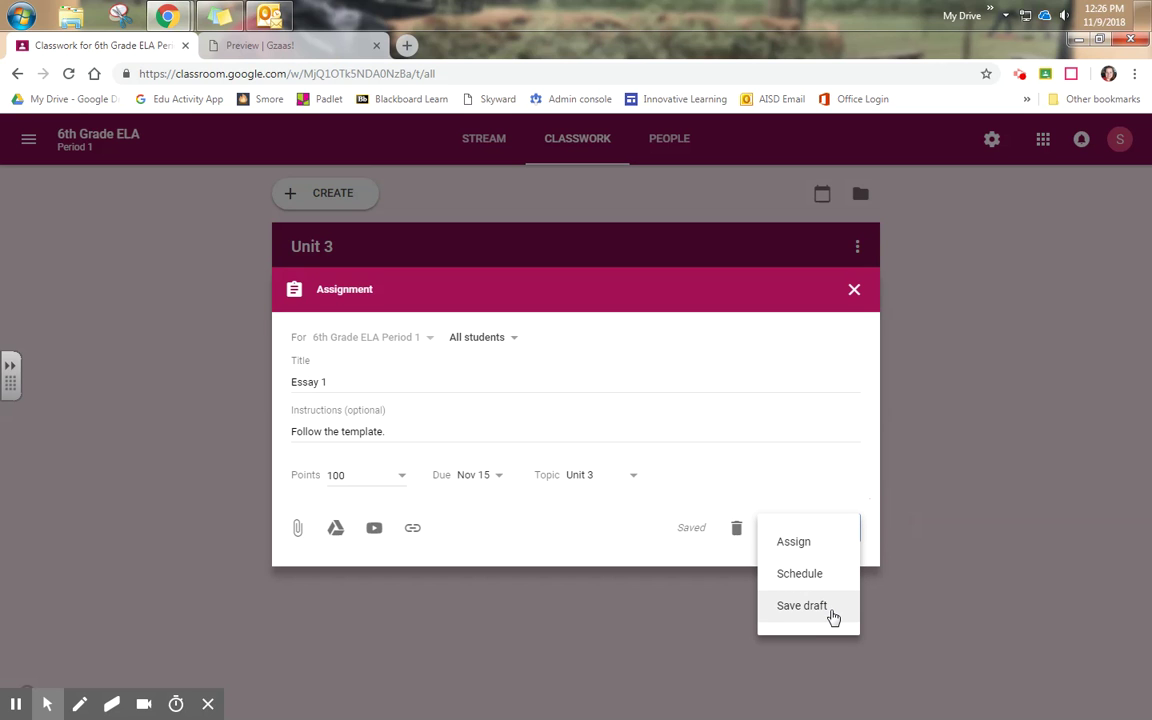
{"action": "left_click", "coordinate": [806, 543]}
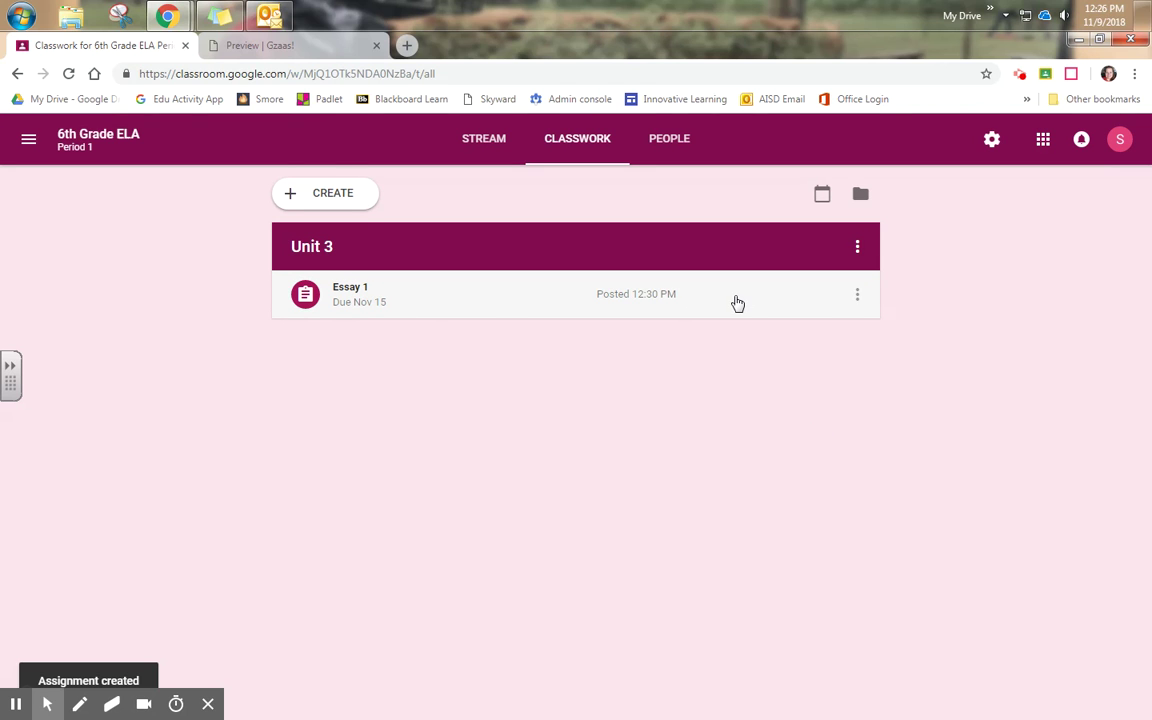
Add a topic named "Unit 4" to the class's Classwork page and dismiss the reordering tip
{"action": "left_click", "coordinate": [333, 190]}
{"action": "left_click", "coordinate": [329, 381]}
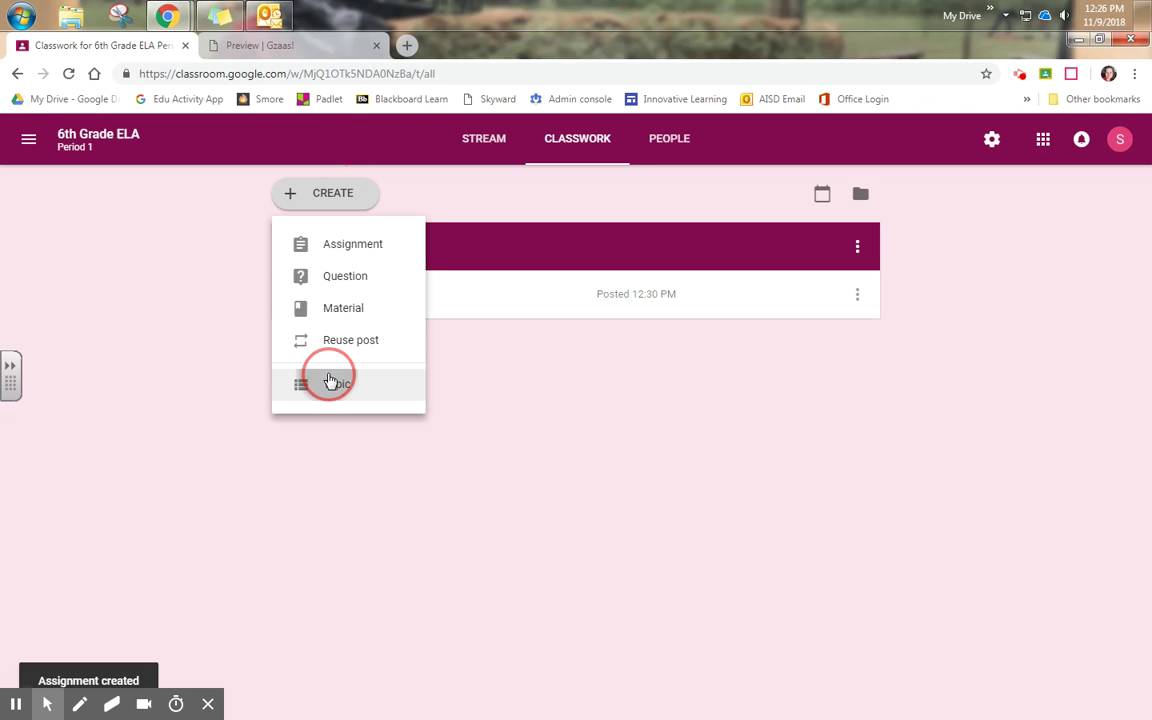
{"action": "type", "text": "Unit "}
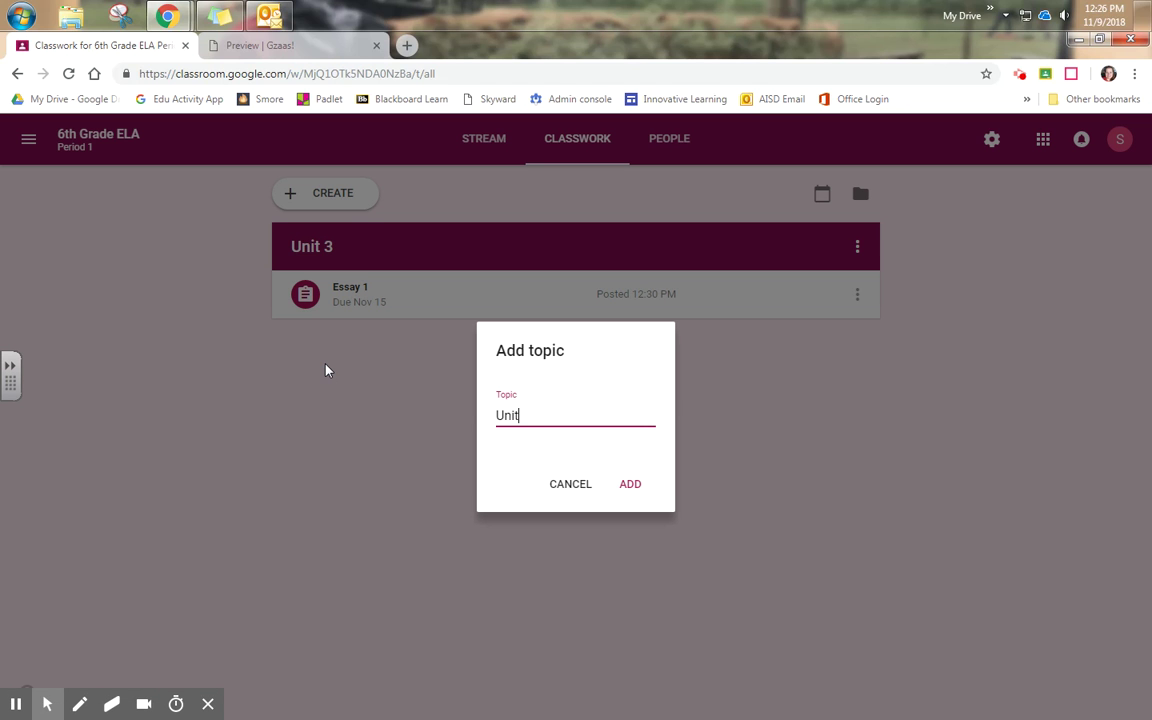
{"action": "type", "text": "4"}
{"action": "left_click", "coordinate": [630, 485]}
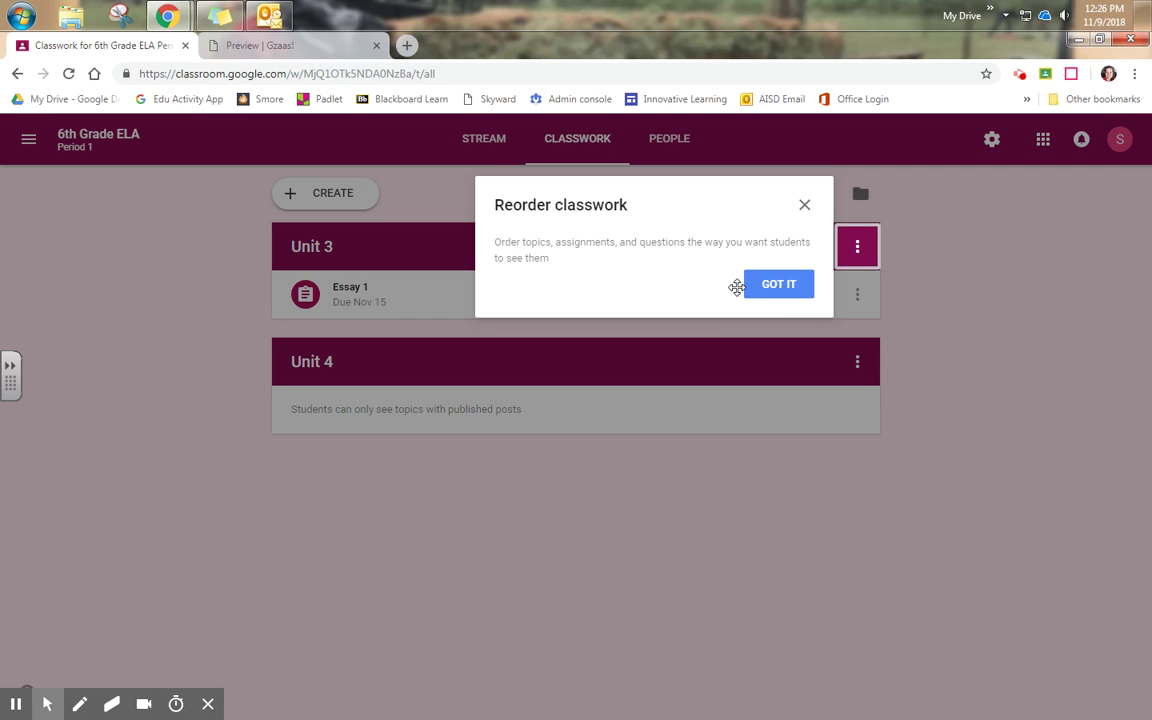
{"action": "left_click", "coordinate": [778, 287]}
Move the Unit 4 topic above Unit 3 on the Classwork page
{"action": "left_click", "coordinate": [848, 433]}
{"action": "left_click", "coordinate": [857, 362]}
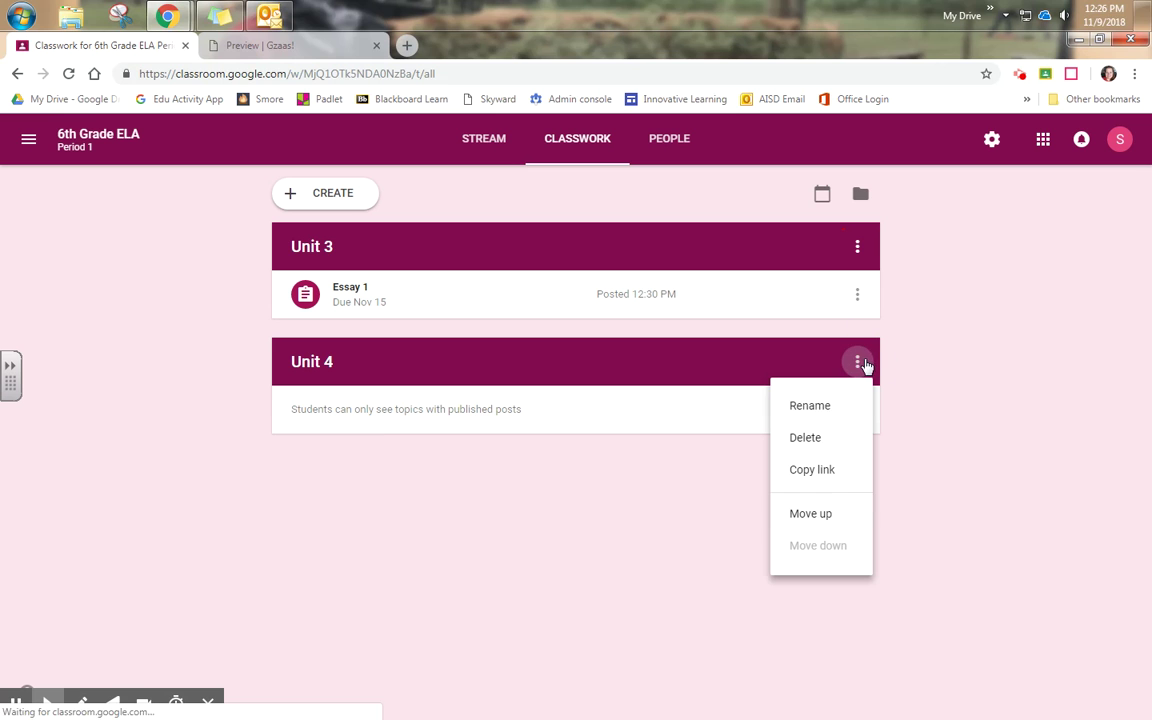
{"action": "left_click", "coordinate": [836, 516]}
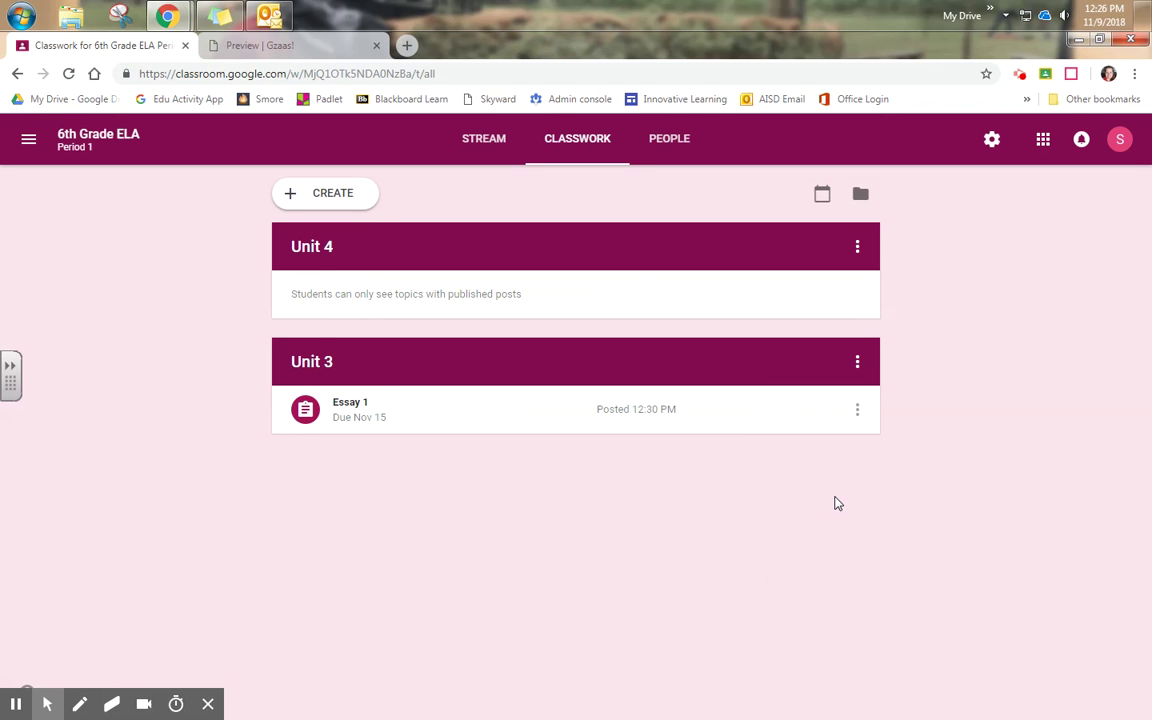
Create a question titled "Warm-Up 11//9/2019" with the instructions "Select the color of the sky today."
{"action": "left_click", "coordinate": [295, 208]}
{"action": "left_click", "coordinate": [315, 286]}
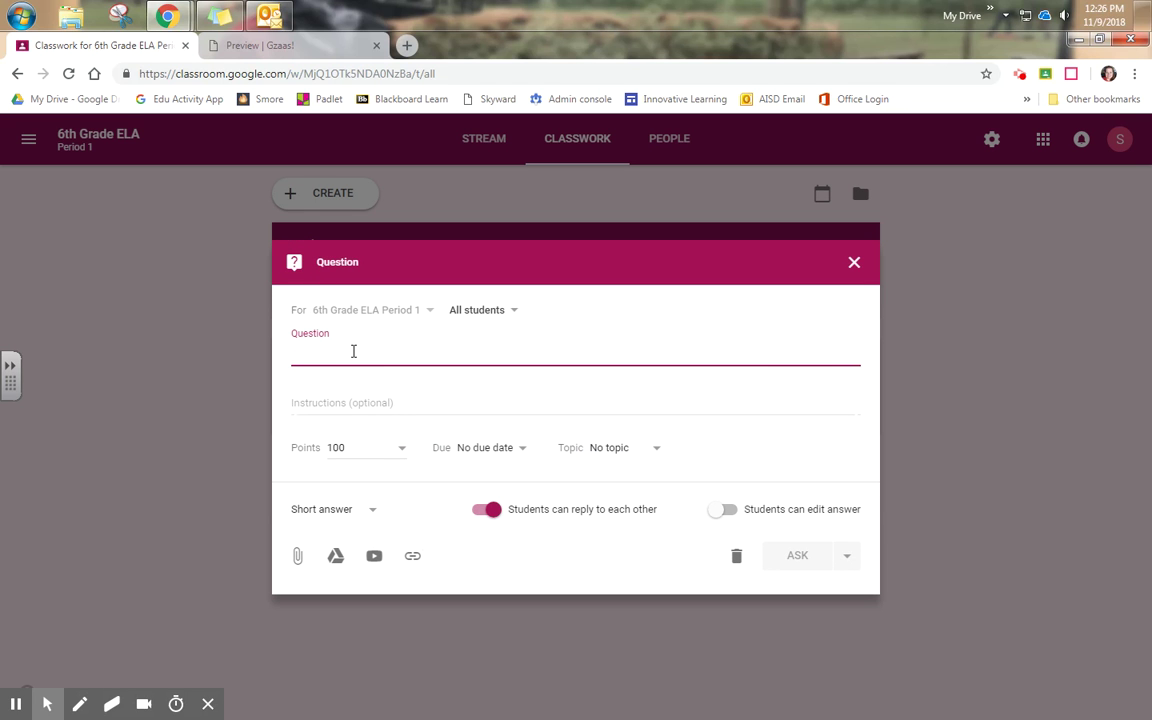
{"action": "type", "text": "W"}
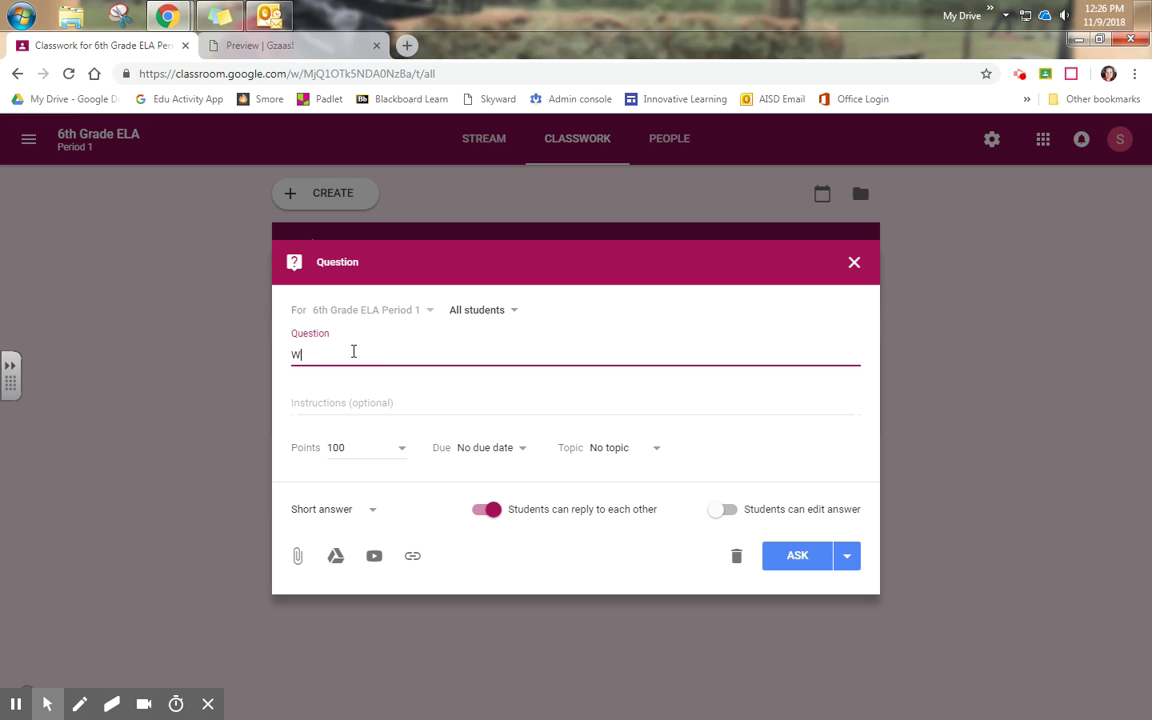
{"action": "type", "text": "arm-Up 11//9/2019"}
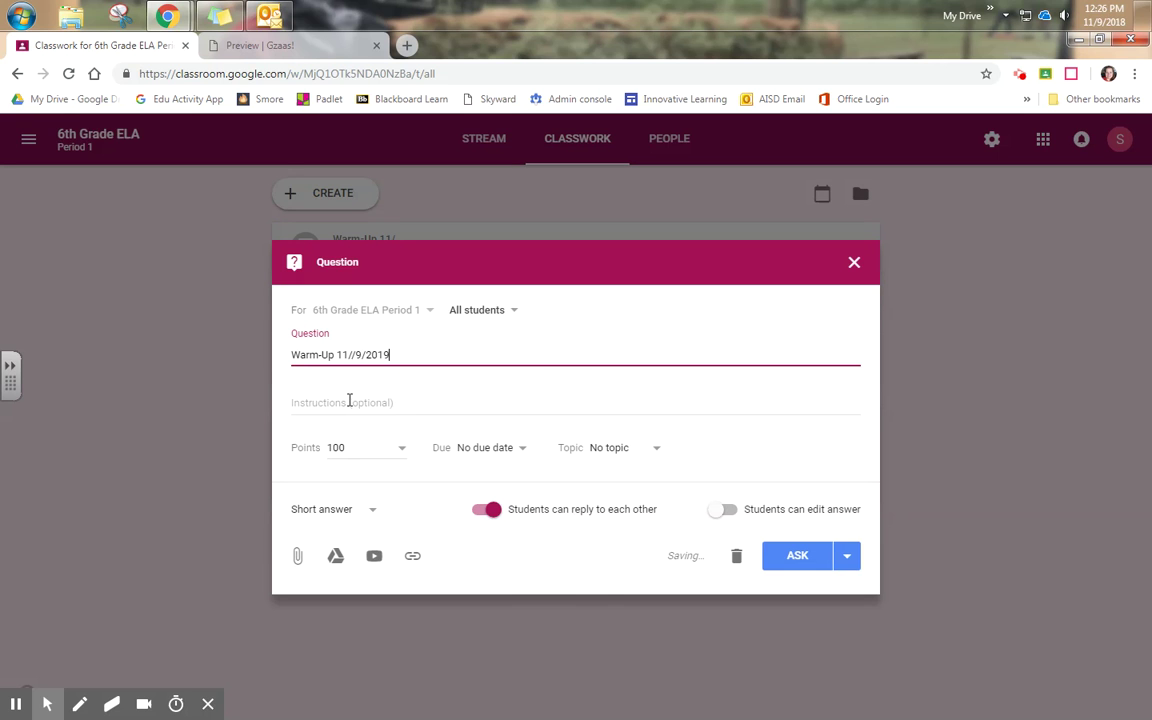
{"action": "left_click", "coordinate": [349, 400]}
{"action": "type", "text": "W"}
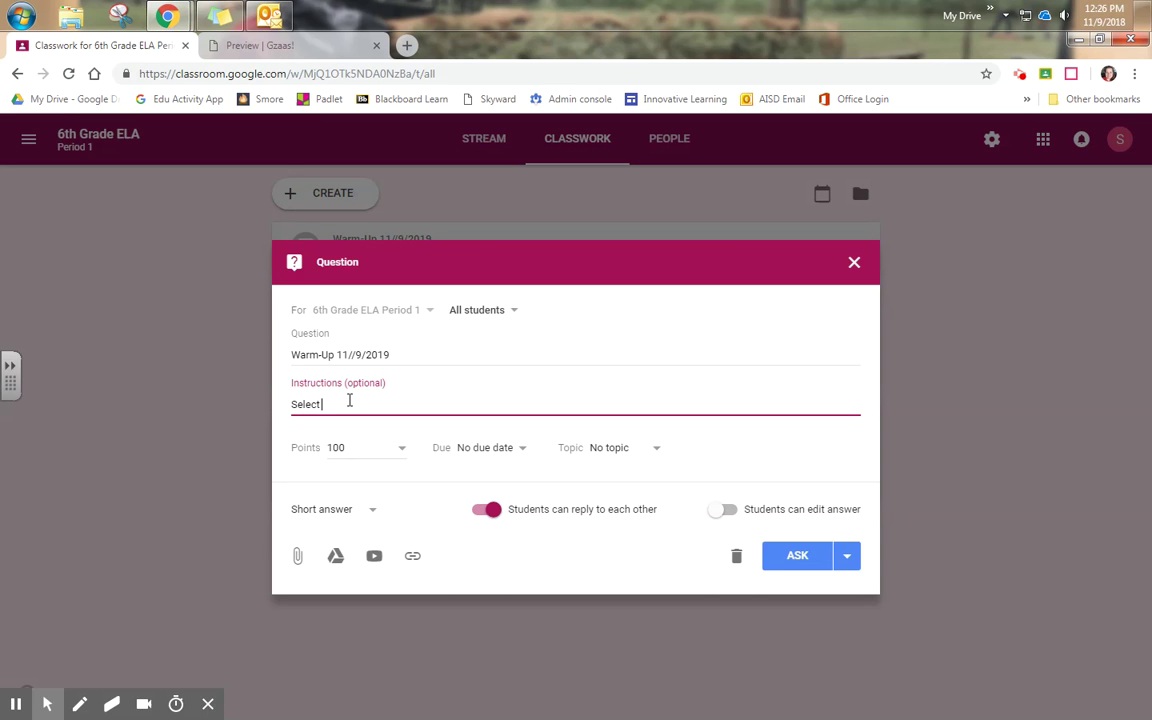
{"action": "type", "text": "the sky today."}
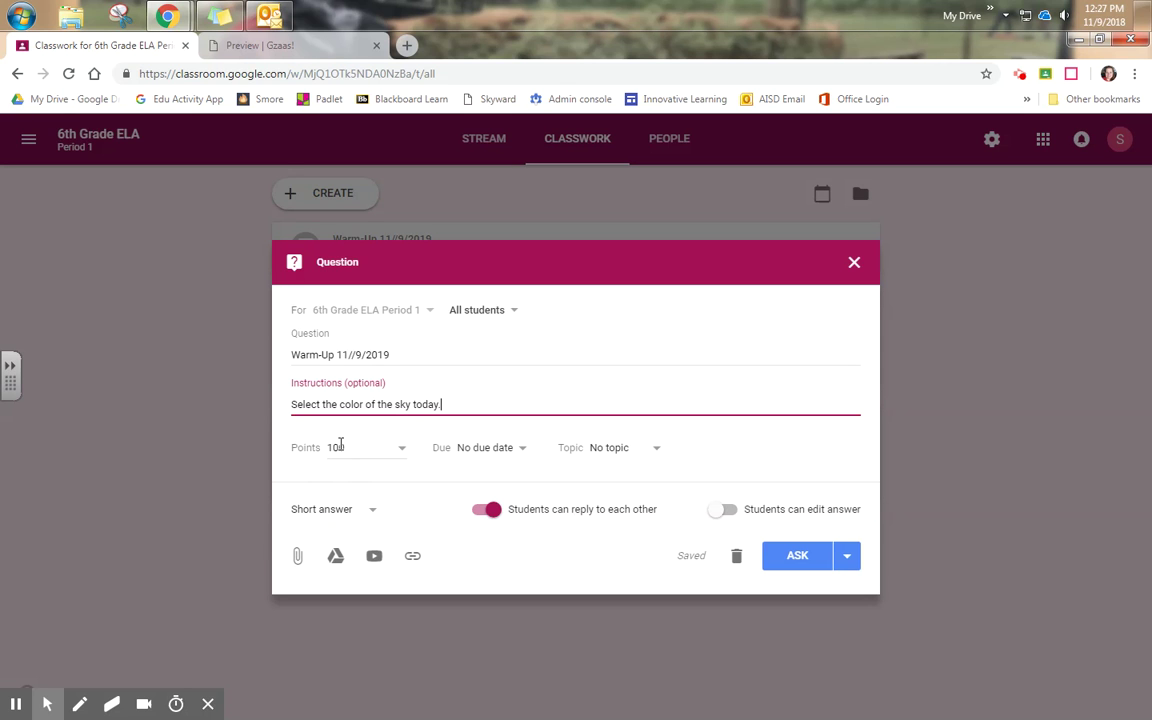
Leave the warm-up question without a due date and file it under the Unit 4 topic
{"action": "left_click", "coordinate": [488, 448]}
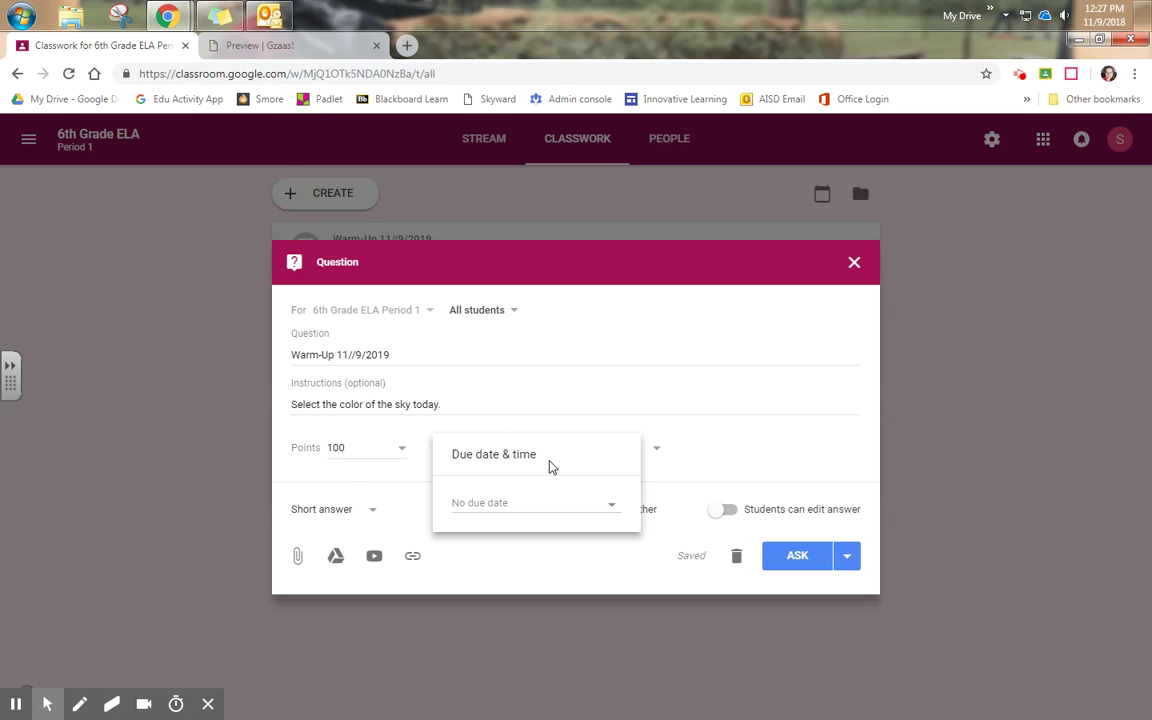
{"action": "left_click", "coordinate": [690, 452]}
{"action": "left_click", "coordinate": [630, 449]}
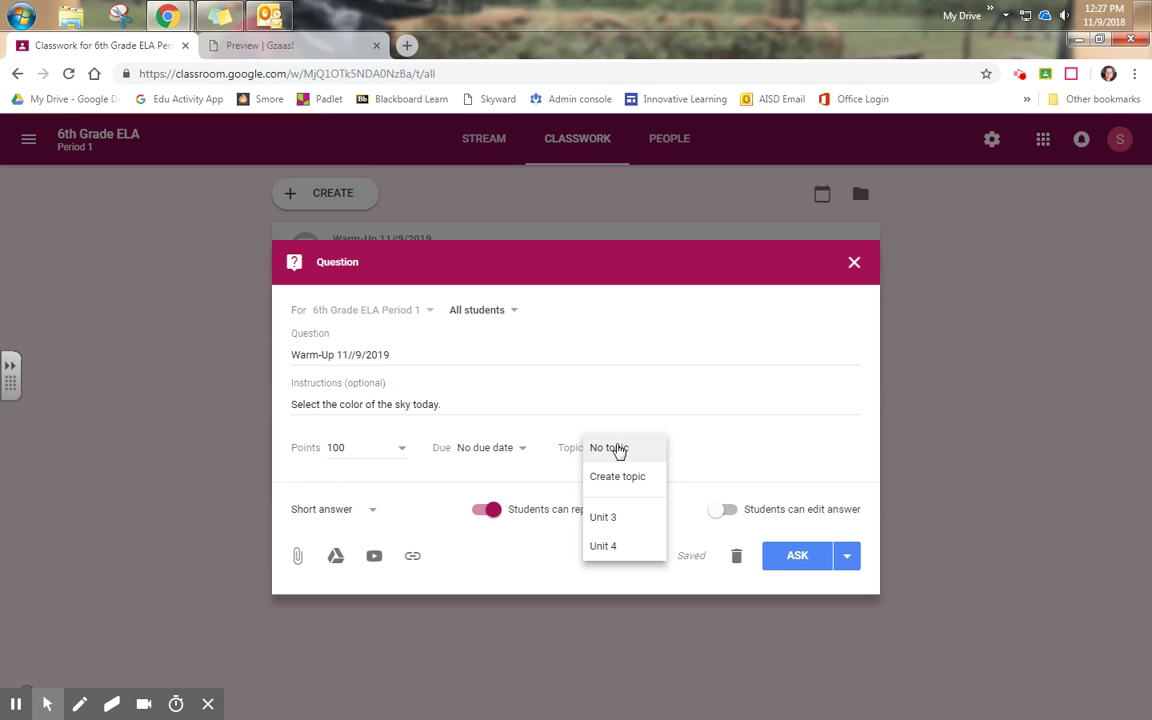
{"action": "left_click", "coordinate": [627, 548]}
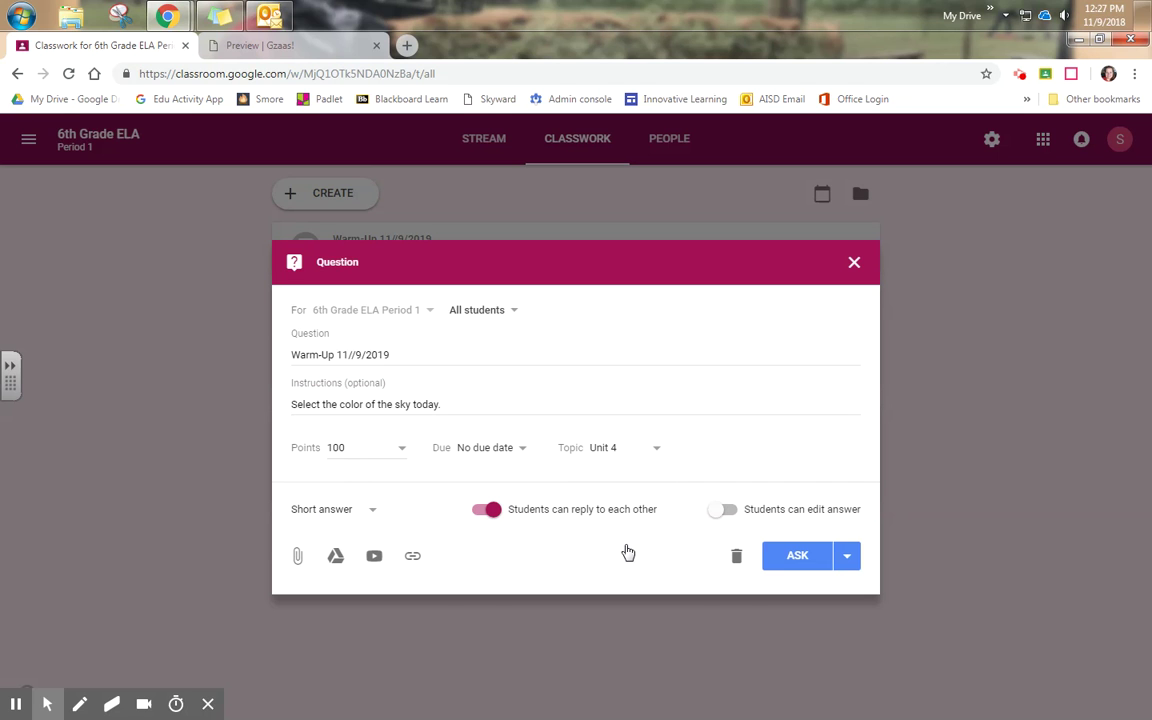
Make the warm-up question multiple choice with the options Blue, Black and Grey, and post it to the class immediately
{"action": "left_click", "coordinate": [370, 511]}
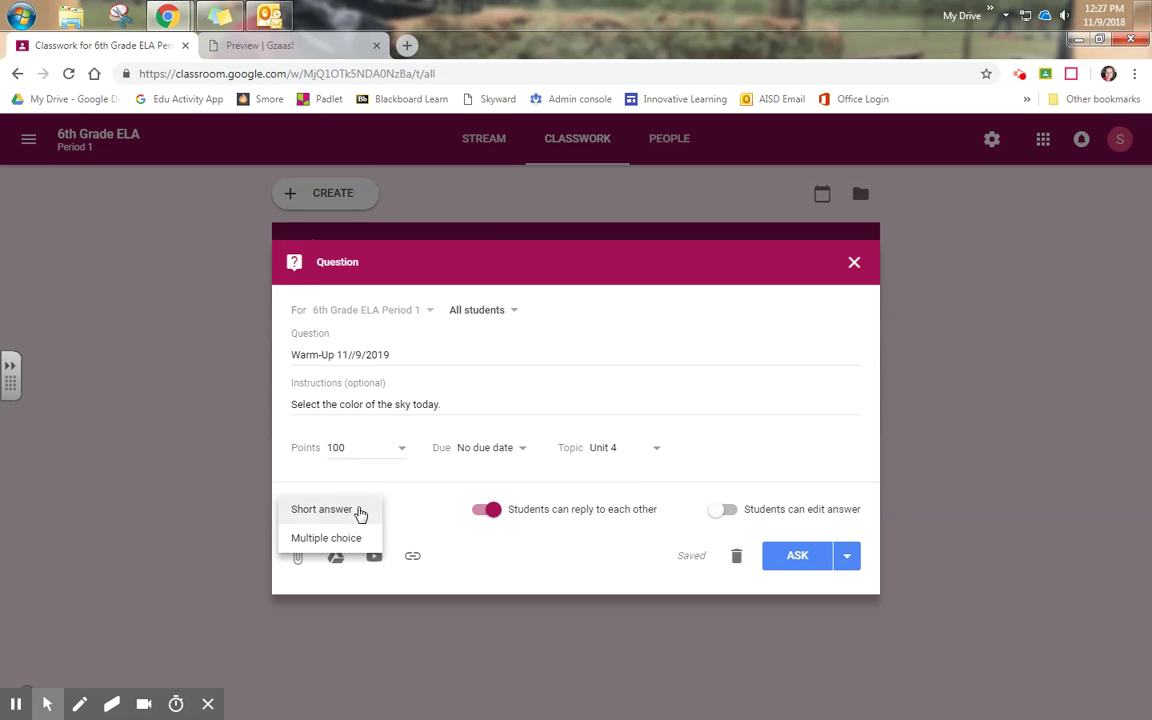
{"action": "left_click", "coordinate": [329, 540]}
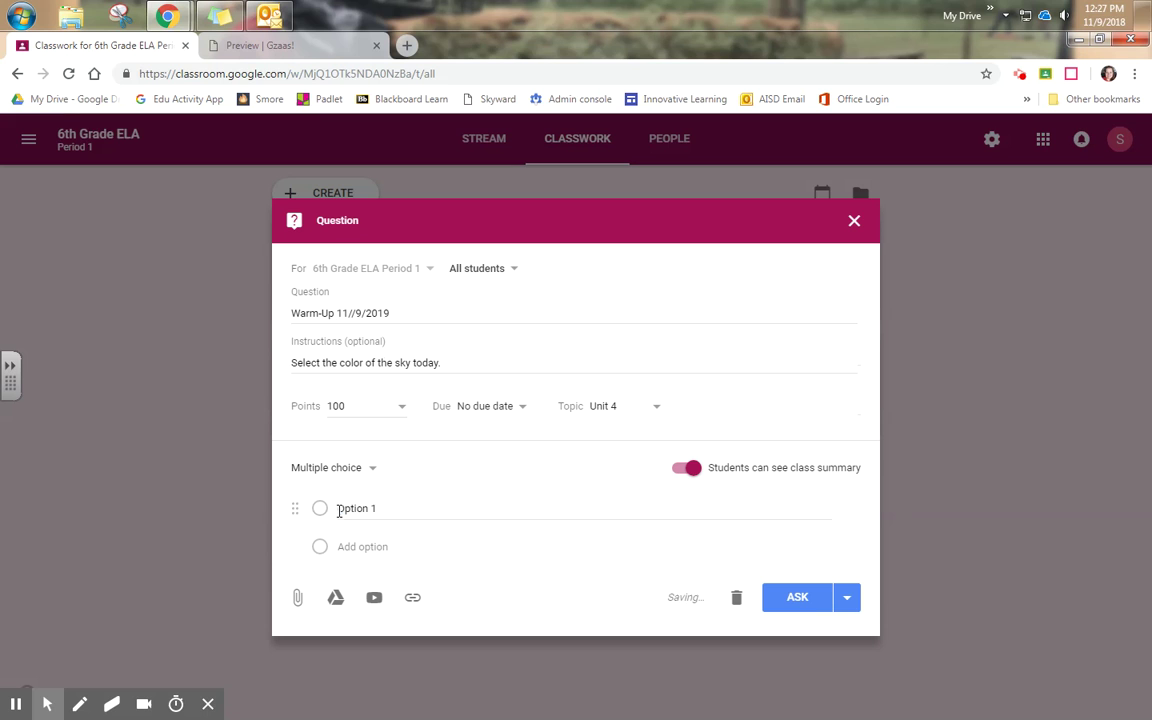
{"action": "left_click", "coordinate": [339, 511]}
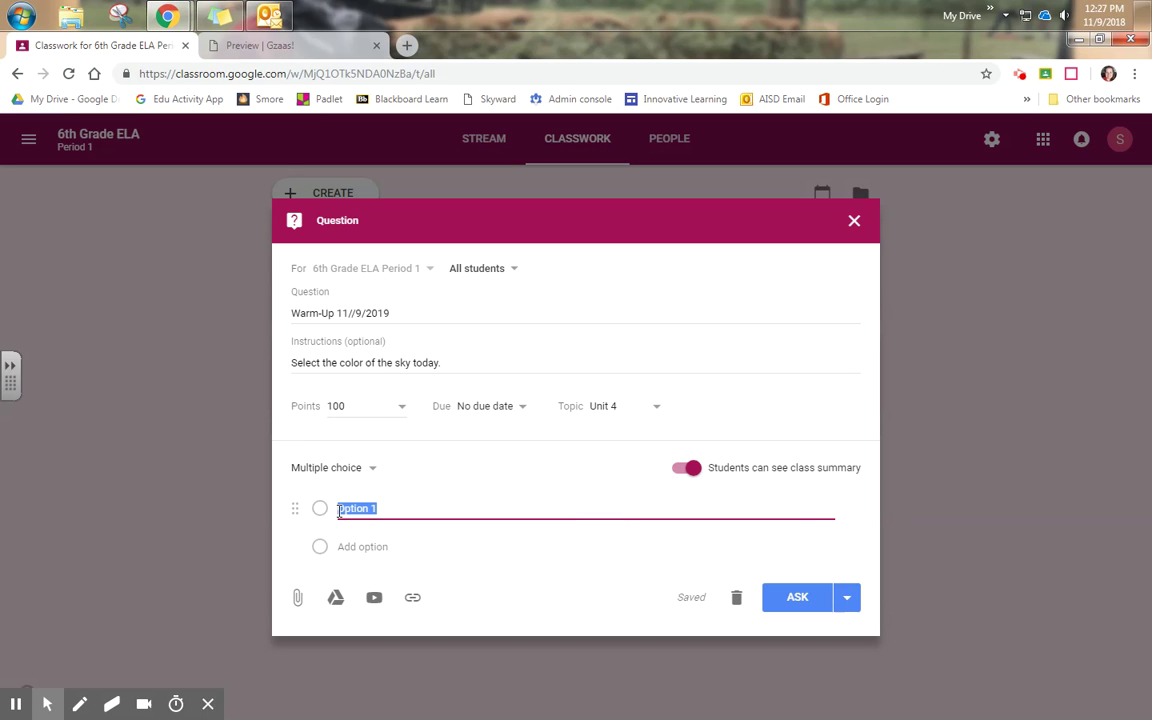
{"action": "type", "text": "Blue"}
{"action": "left_click", "coordinate": [339, 544]}
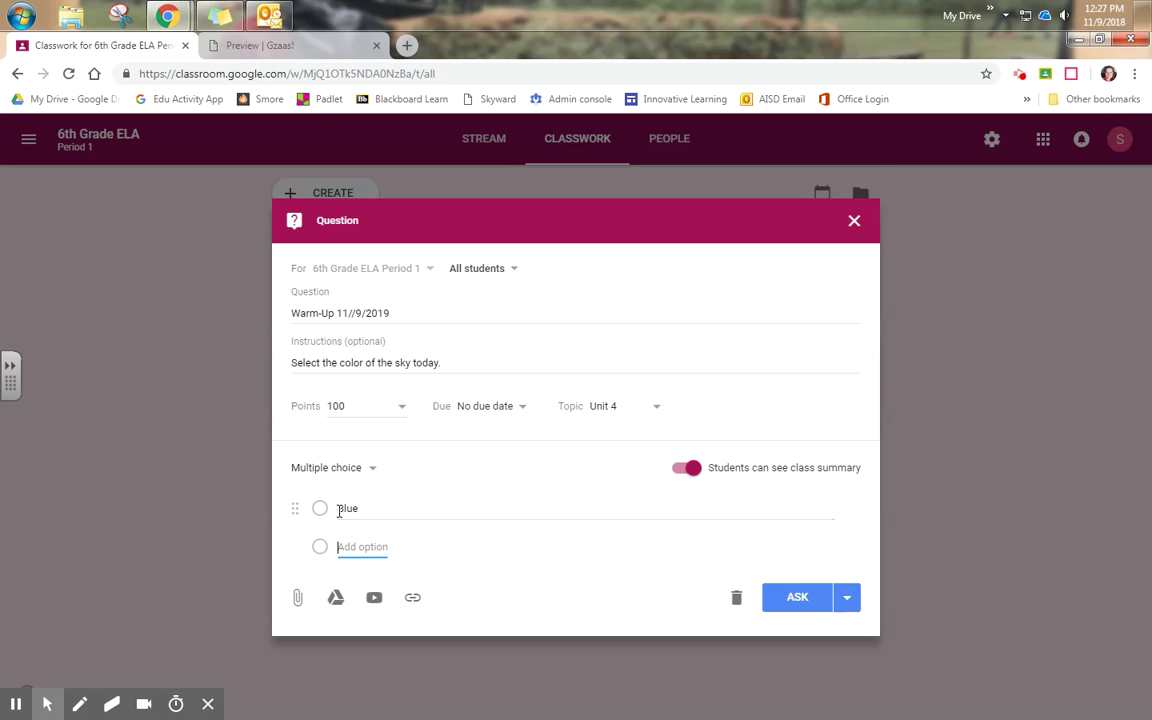
{"action": "type", "text": "Black"}
{"action": "key", "text": "Tab"}
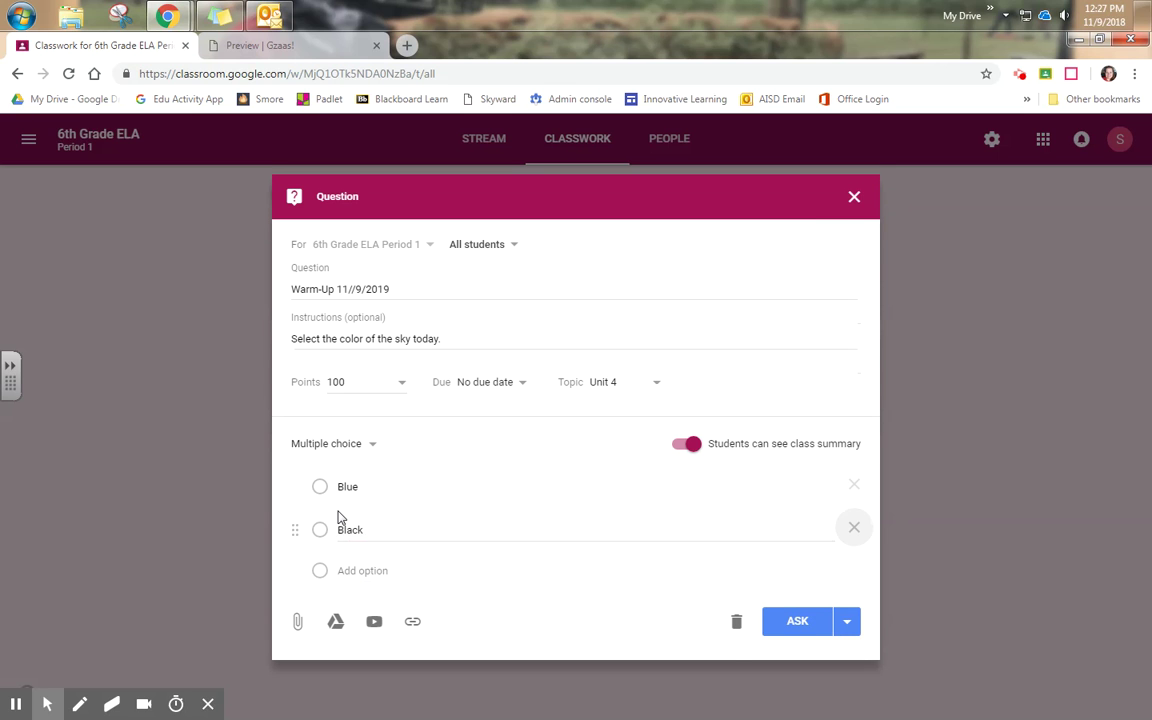
{"action": "key", "text": "Tab"}
{"action": "type", "text": "Gre"}
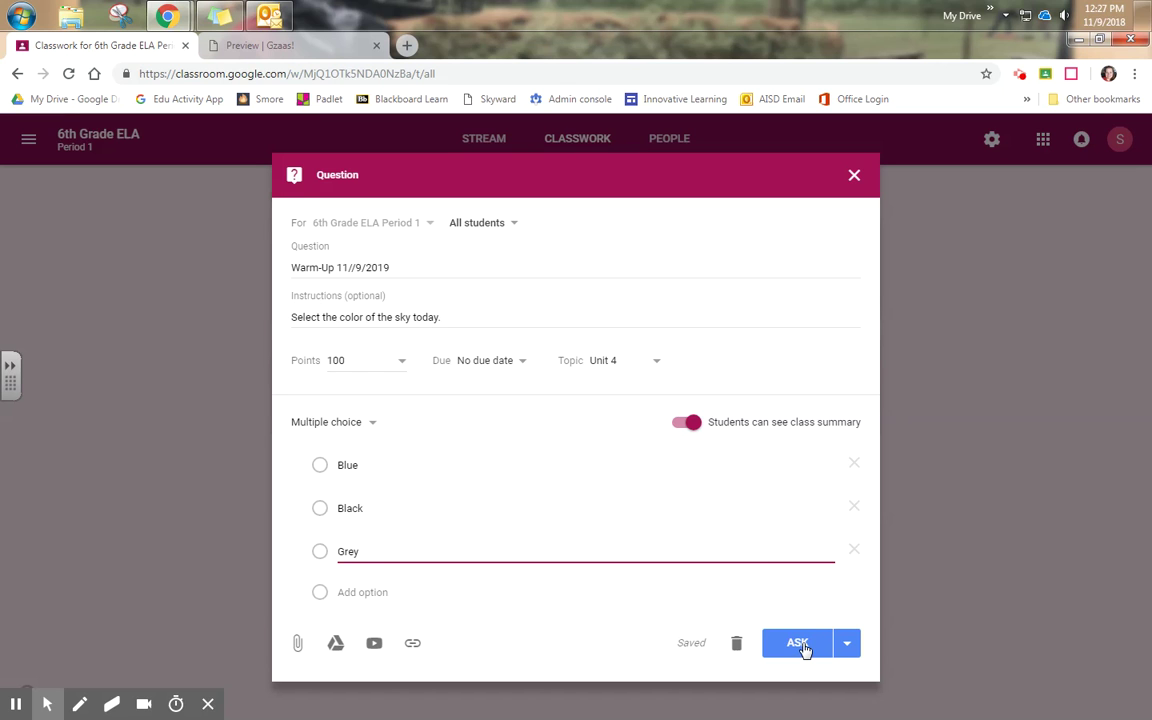
{"action": "left_click", "coordinate": [857, 645]}
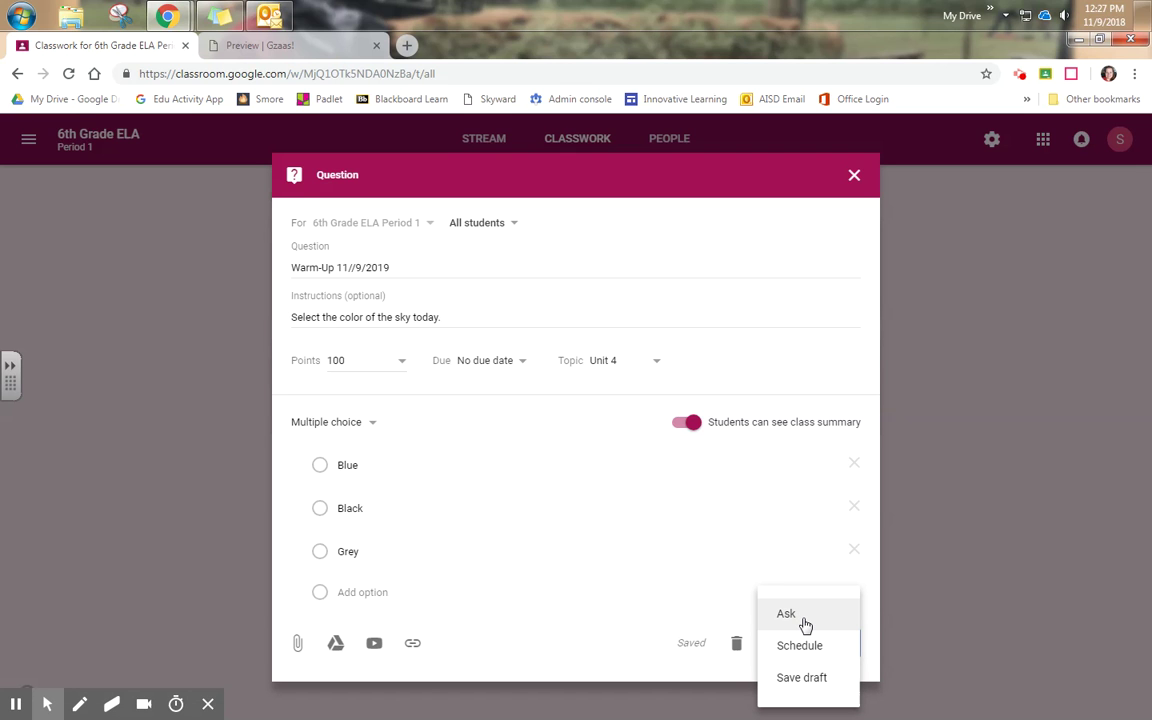
{"action": "left_click", "coordinate": [805, 624]}
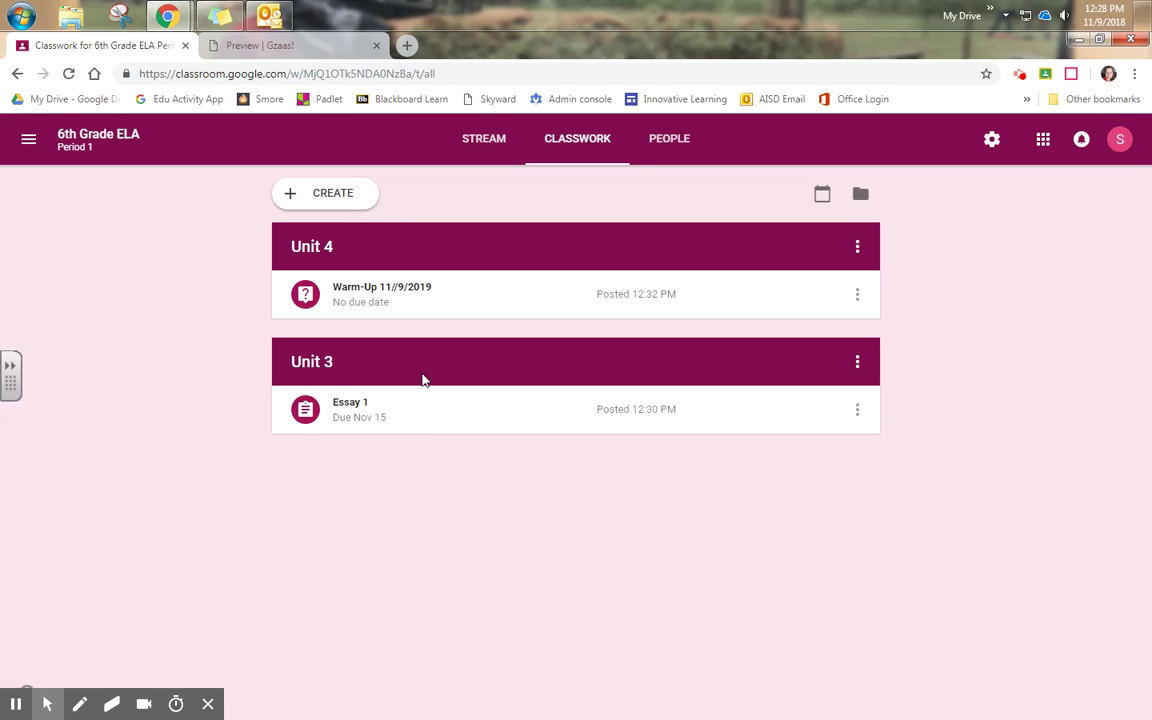
Open the posted warm-up question from the class stream and review its student answers and question page
{"action": "left_click", "coordinate": [491, 143]}
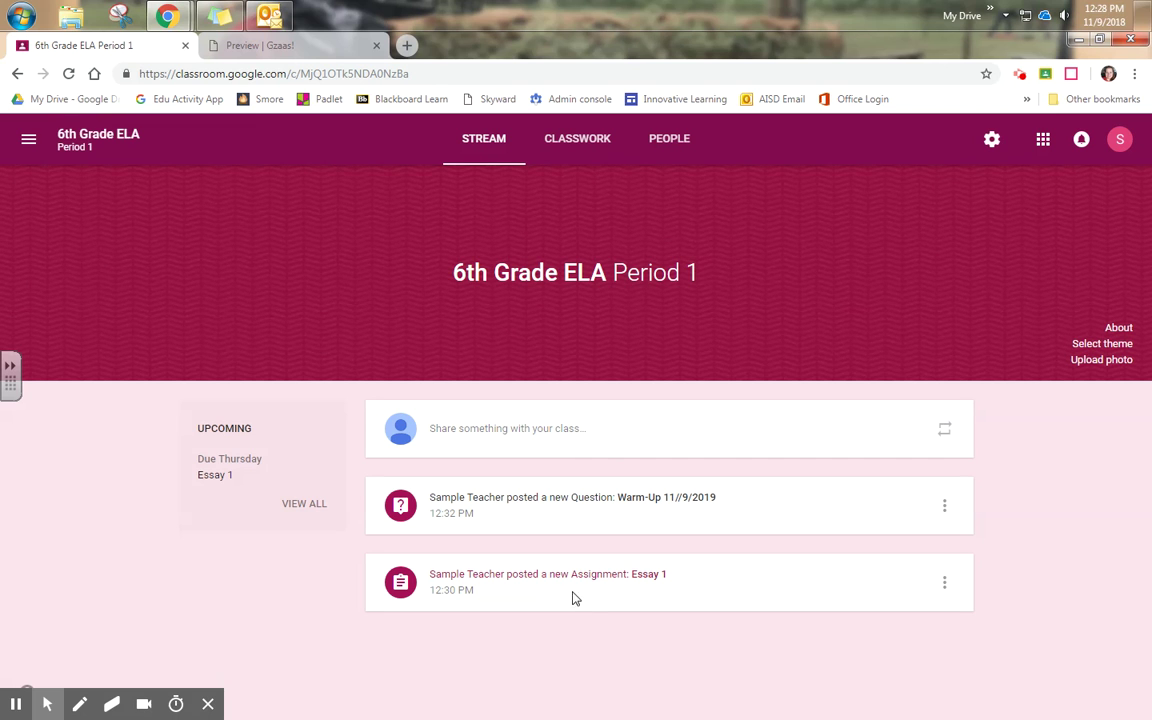
{"action": "left_click", "coordinate": [569, 503]}
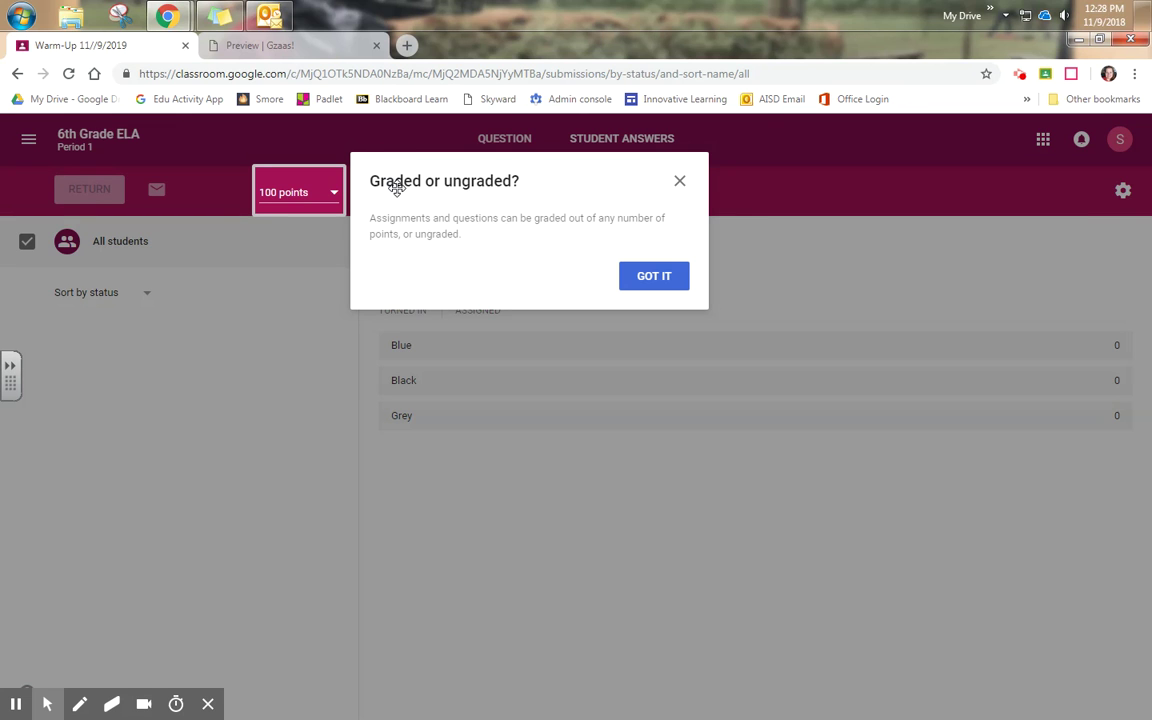
{"action": "left_click", "coordinate": [654, 279]}
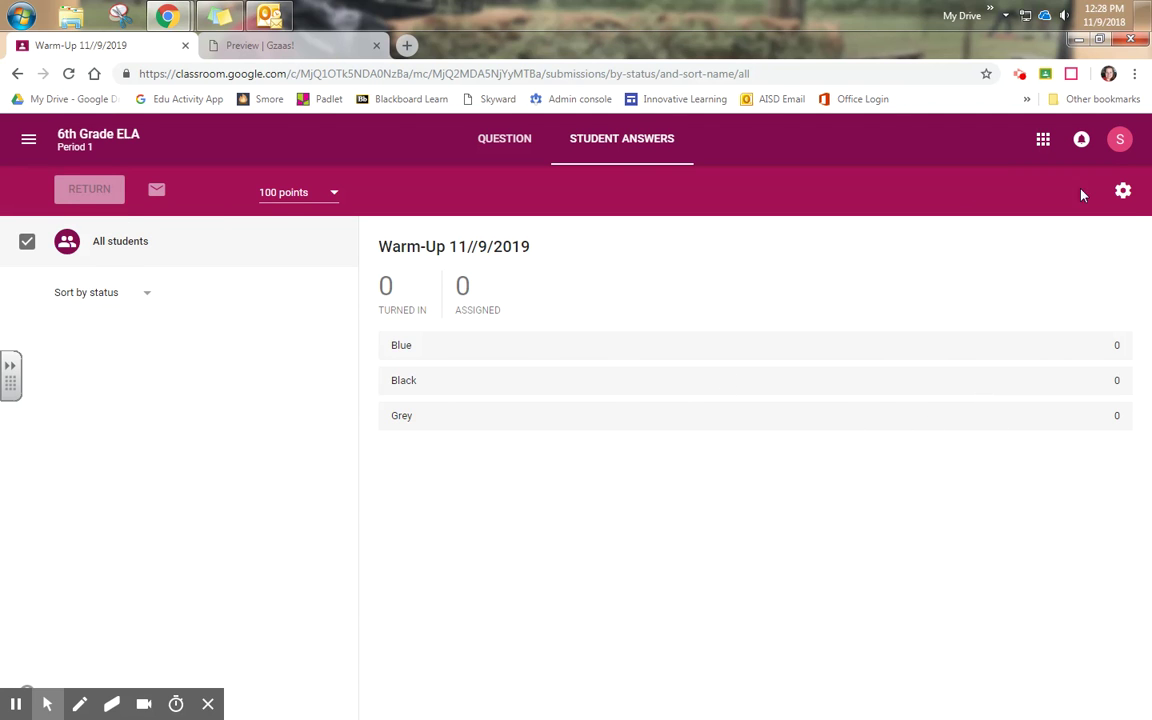
{"action": "left_click", "coordinate": [531, 146]}
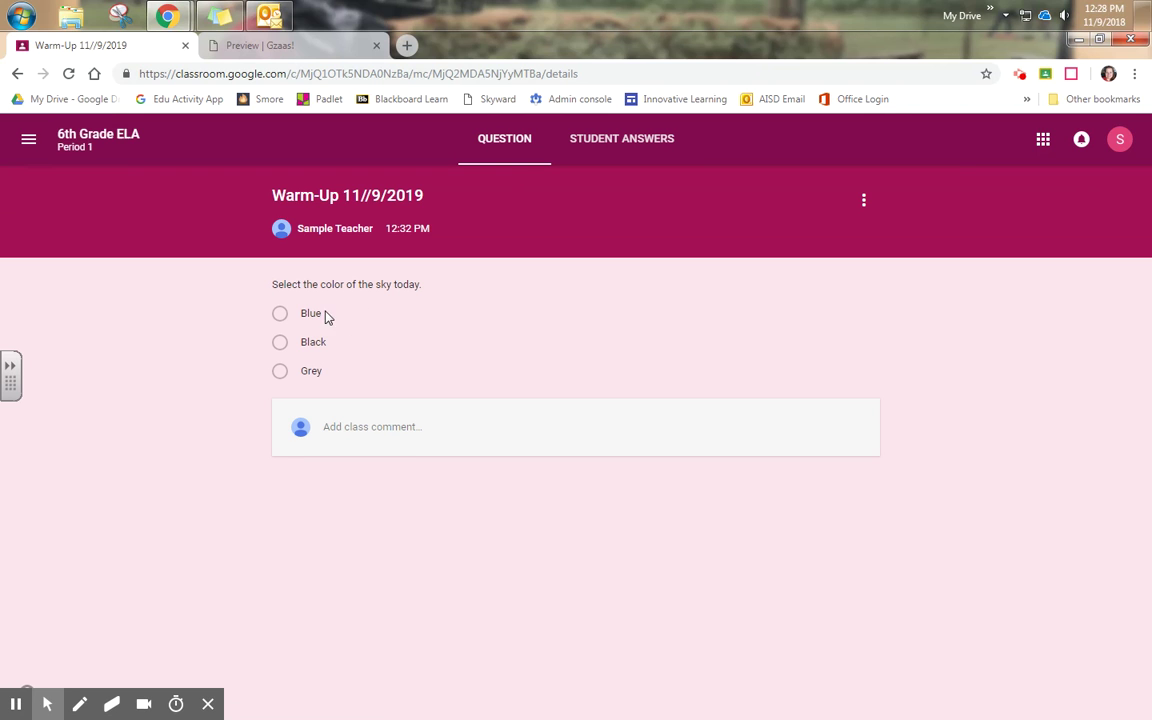
{"action": "left_click", "coordinate": [280, 371]}
{"action": "left_click", "coordinate": [560, 148]}
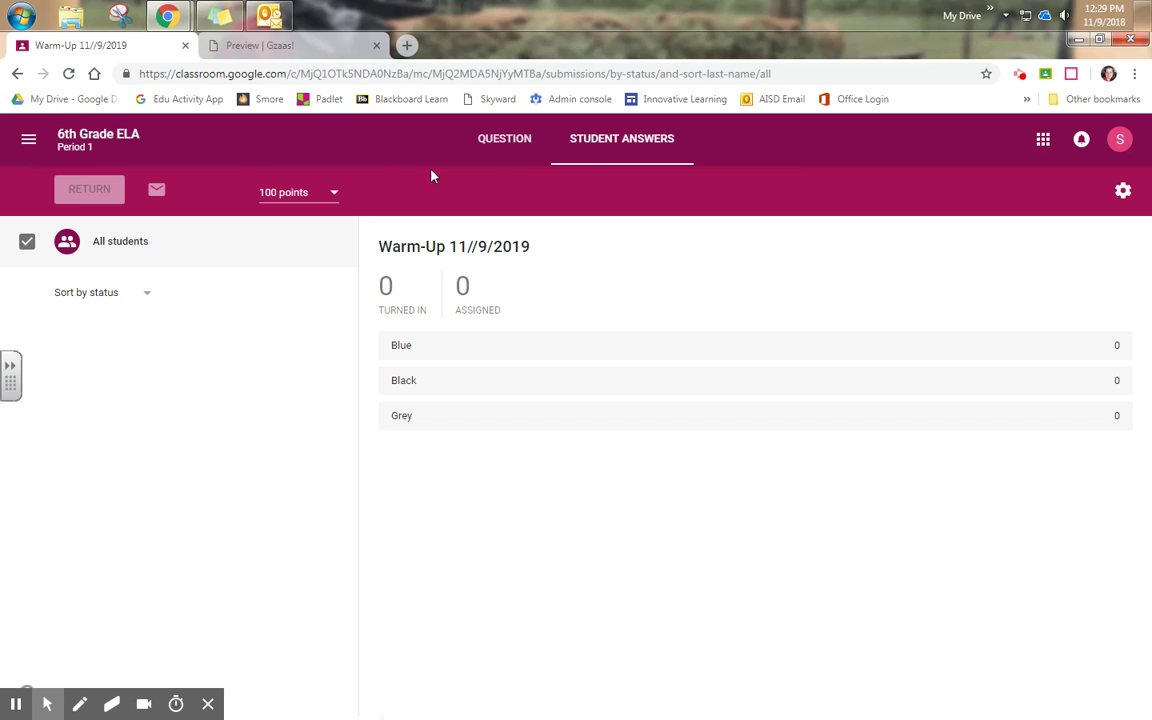
Return to the 6th Grade ELA class stream and check the list of classes without switching to another one
{"action": "left_click", "coordinate": [29, 139]}
{"action": "left_click", "coordinate": [54, 333]}
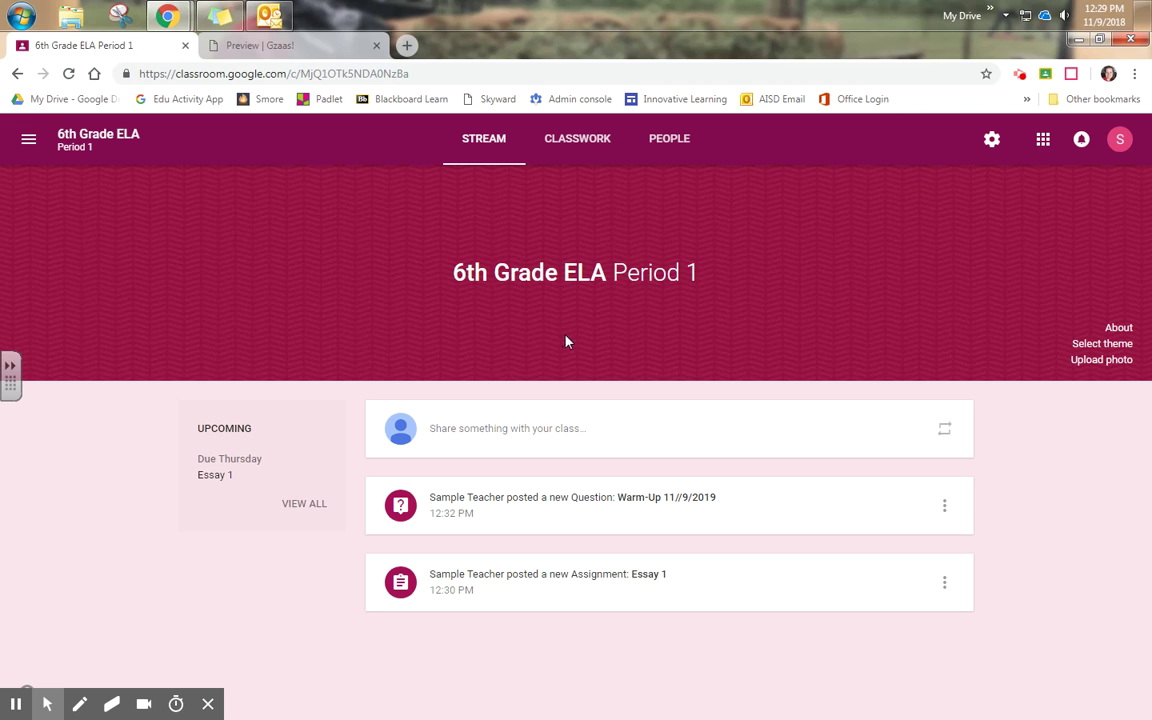
{"action": "left_click", "coordinate": [29, 130]}
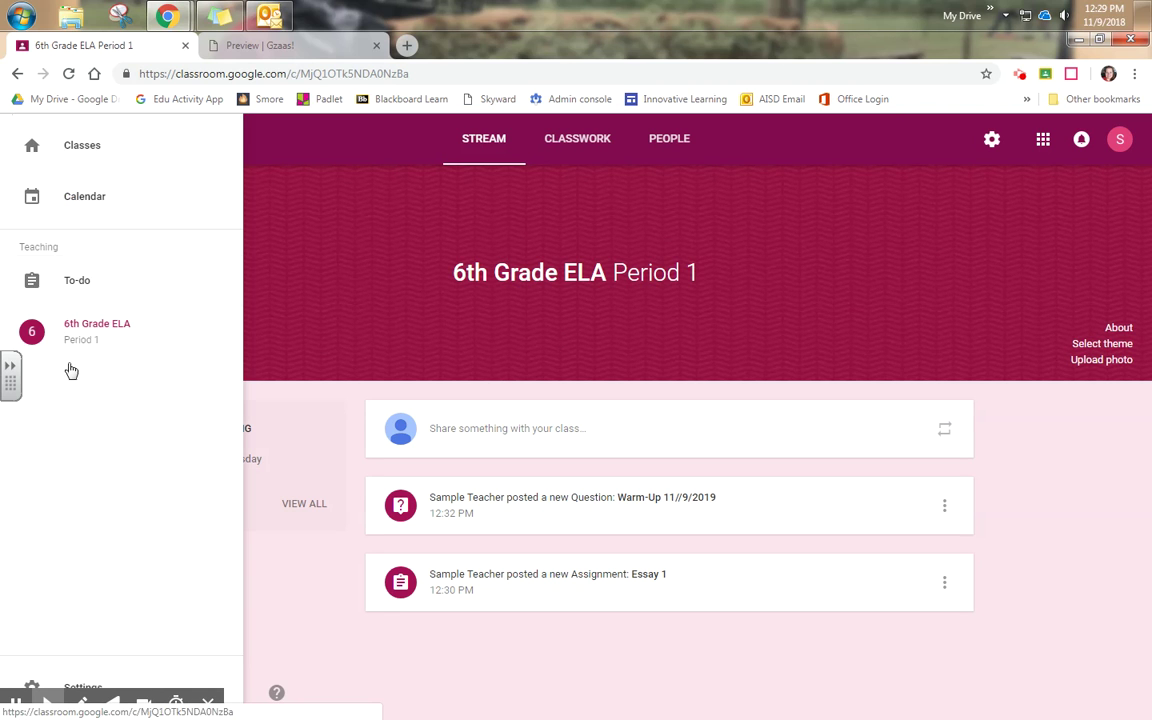
{"action": "left_click", "coordinate": [576, 194]}
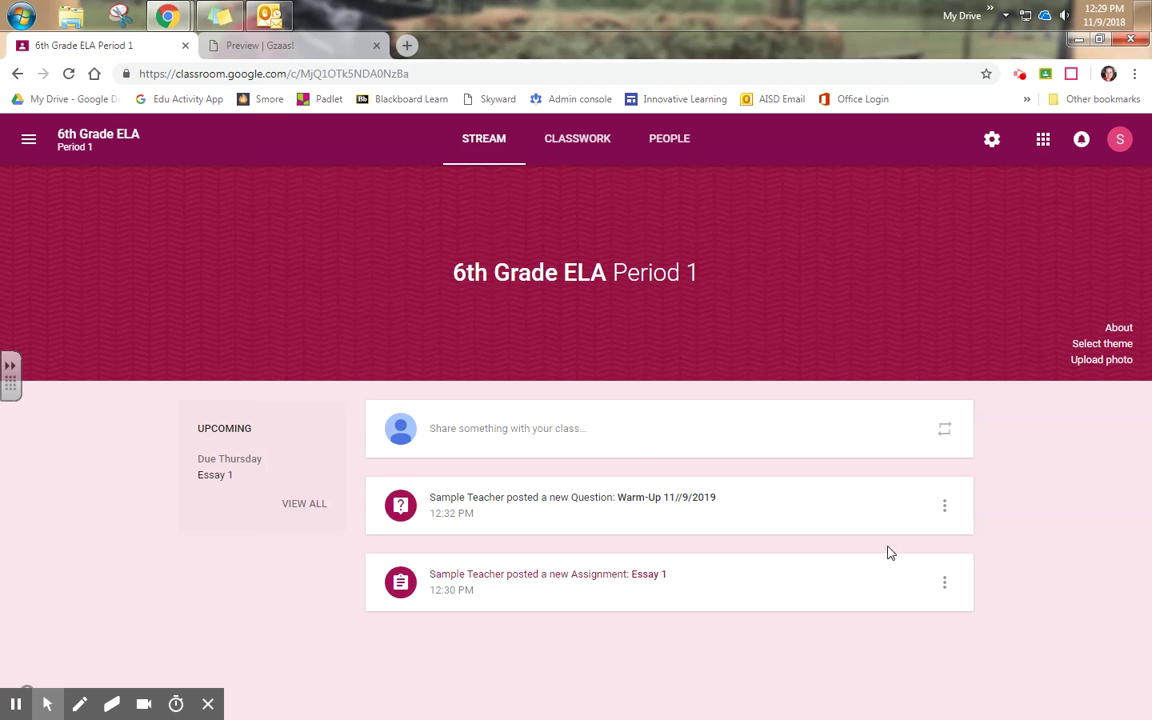
Create a new classwork material for the 6th Grade ELA class titled "Commonly Mispelled Words", leaving its description empty
{"action": "left_click", "coordinate": [610, 143]}
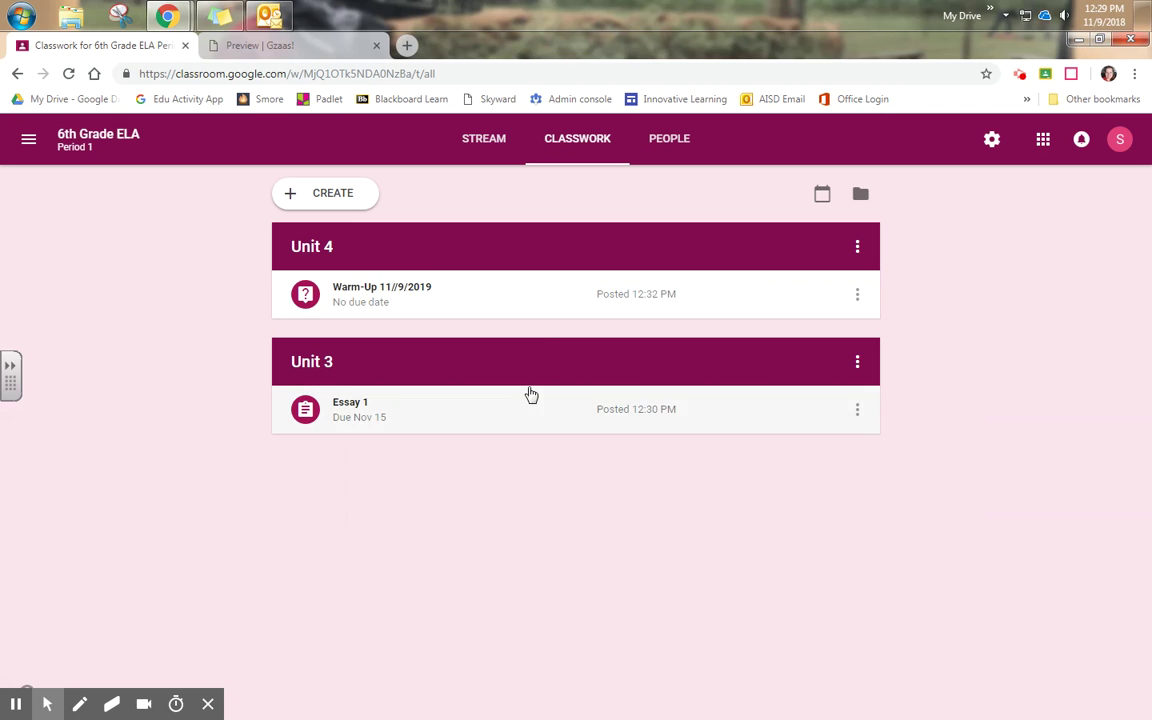
{"action": "left_click", "coordinate": [316, 196]}
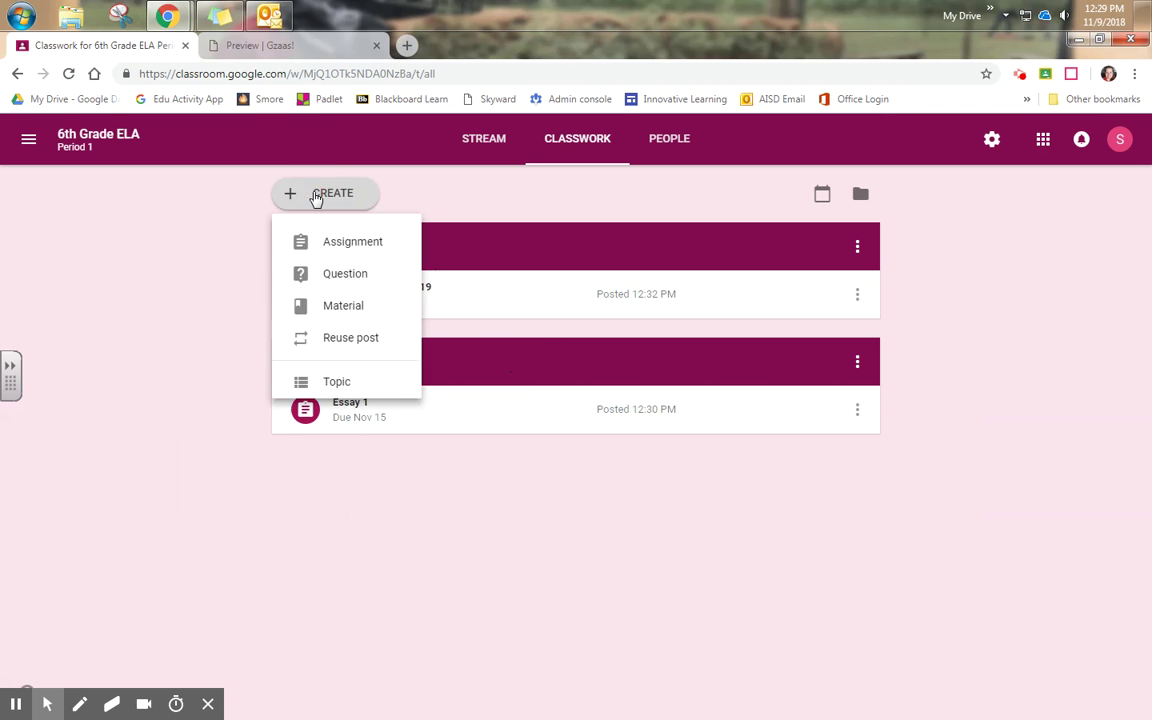
{"action": "left_click", "coordinate": [340, 309]}
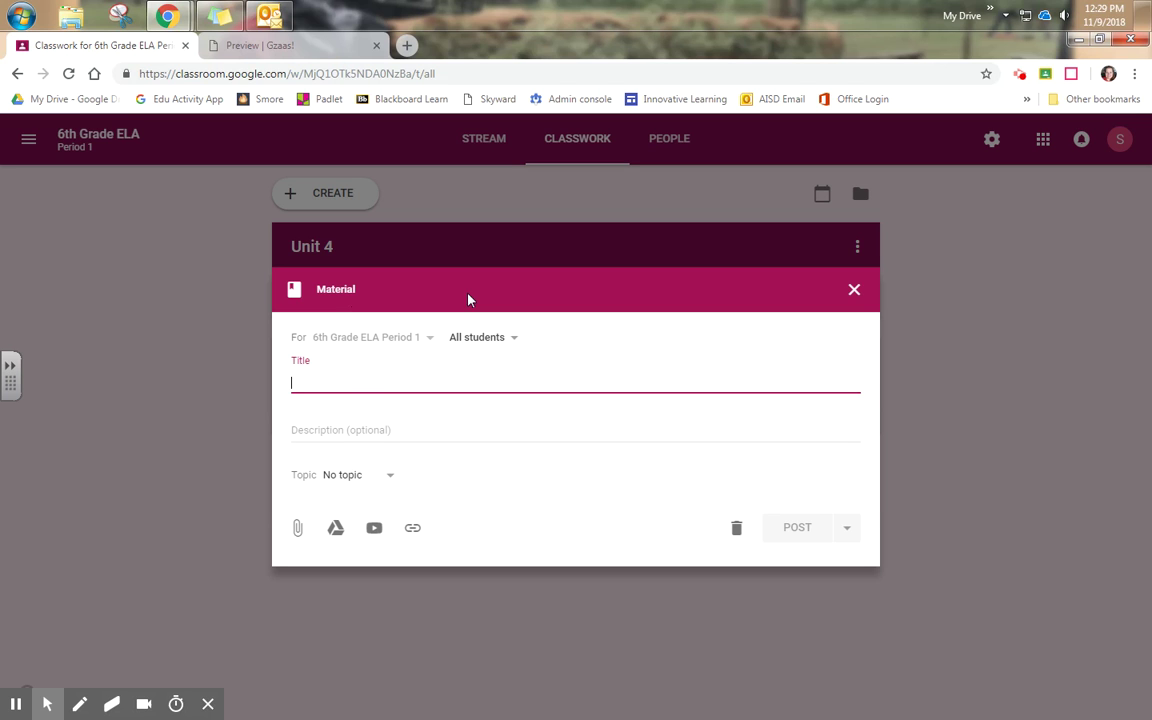
{"action": "left_click", "coordinate": [339, 386]}
{"action": "type", "text": "Commonly Misspelled"}
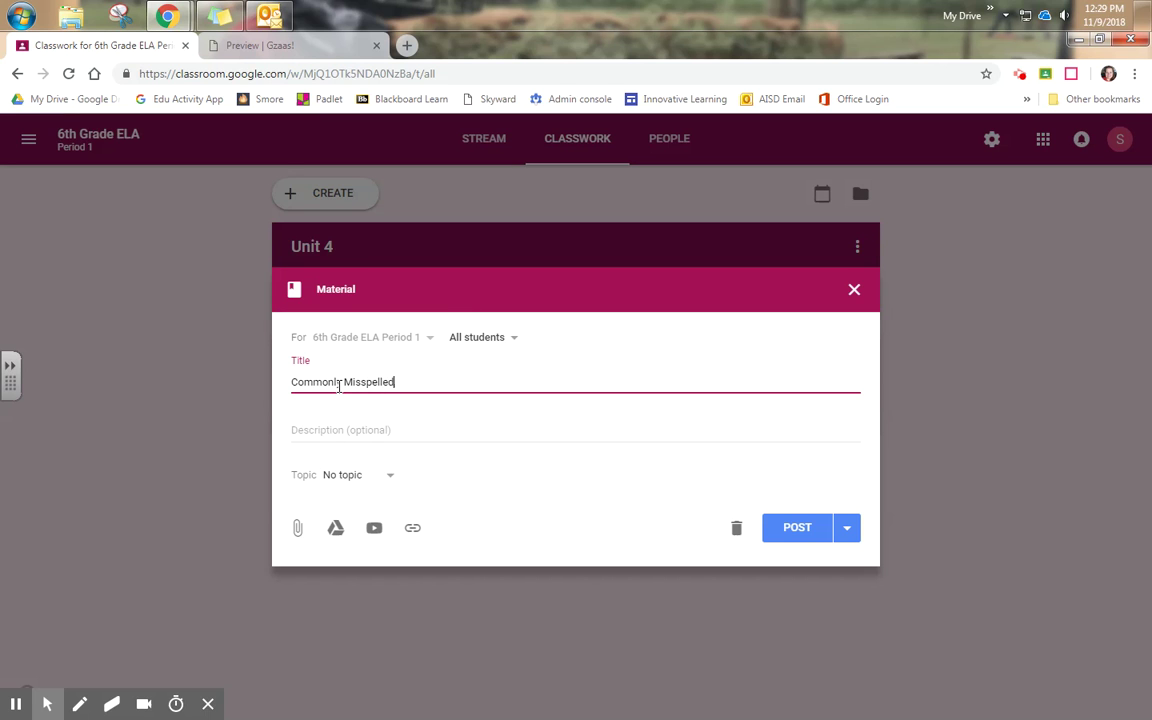
{"action": "type", "text": "Words"}
{"action": "left_click", "coordinate": [361, 382]}
{"action": "key", "text": "BackSpace"}
{"action": "key", "text": "Tab"}
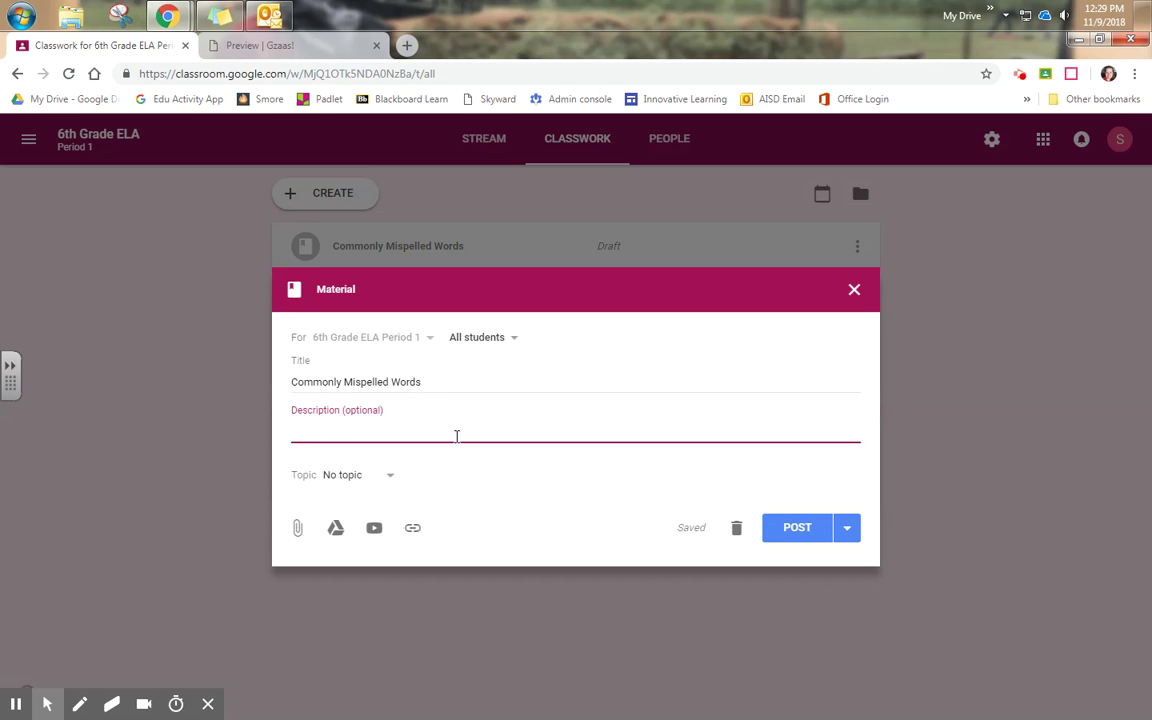
File the material under a new topic called Reference Material and post it to the class
{"action": "left_click", "coordinate": [328, 482]}
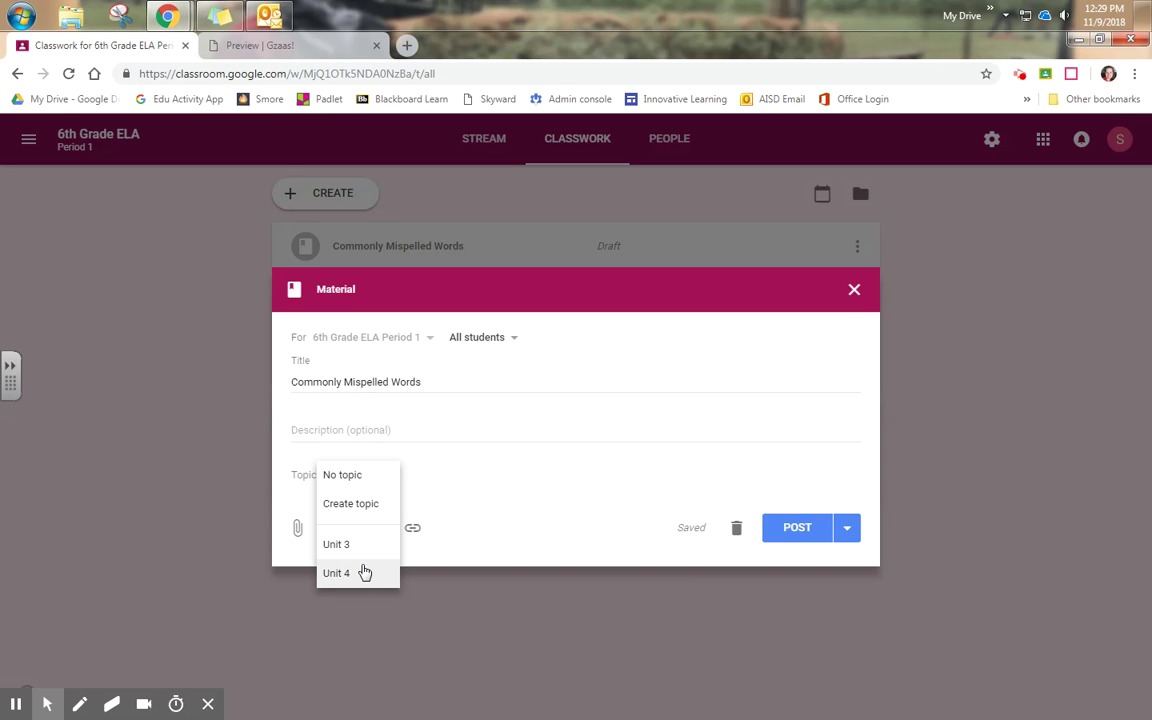
{"action": "left_click", "coordinate": [347, 509]}
{"action": "type", "text": "Reference Material"}
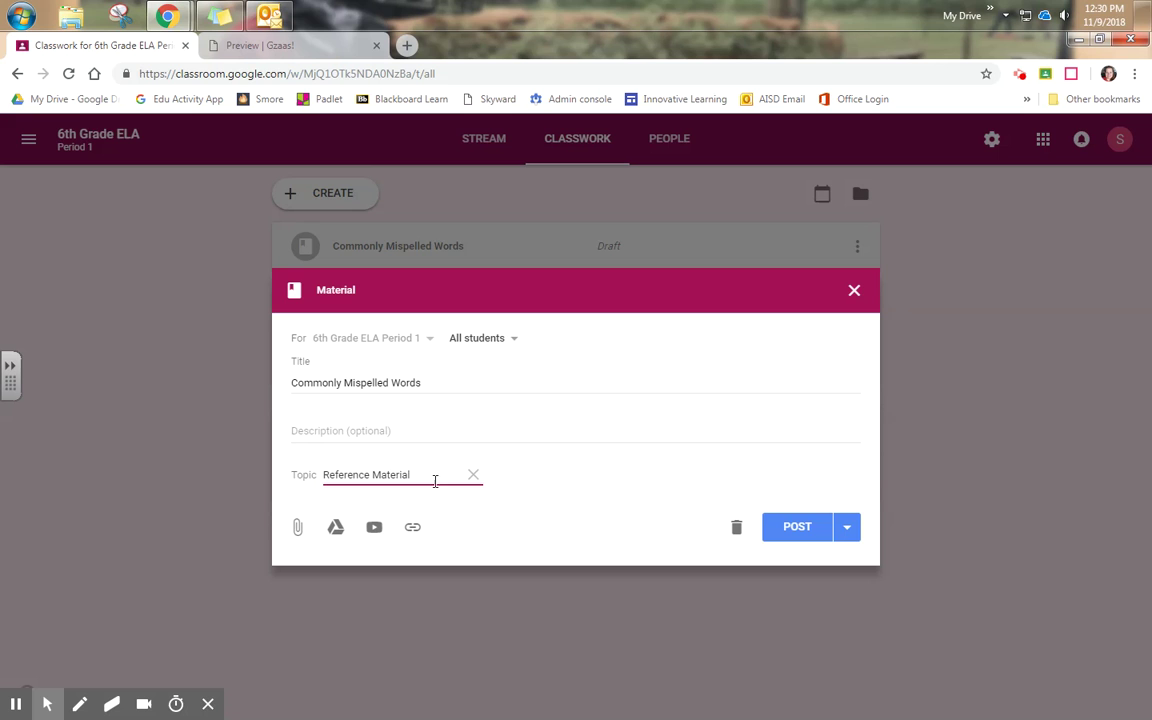
{"action": "key", "text": "Tab"}
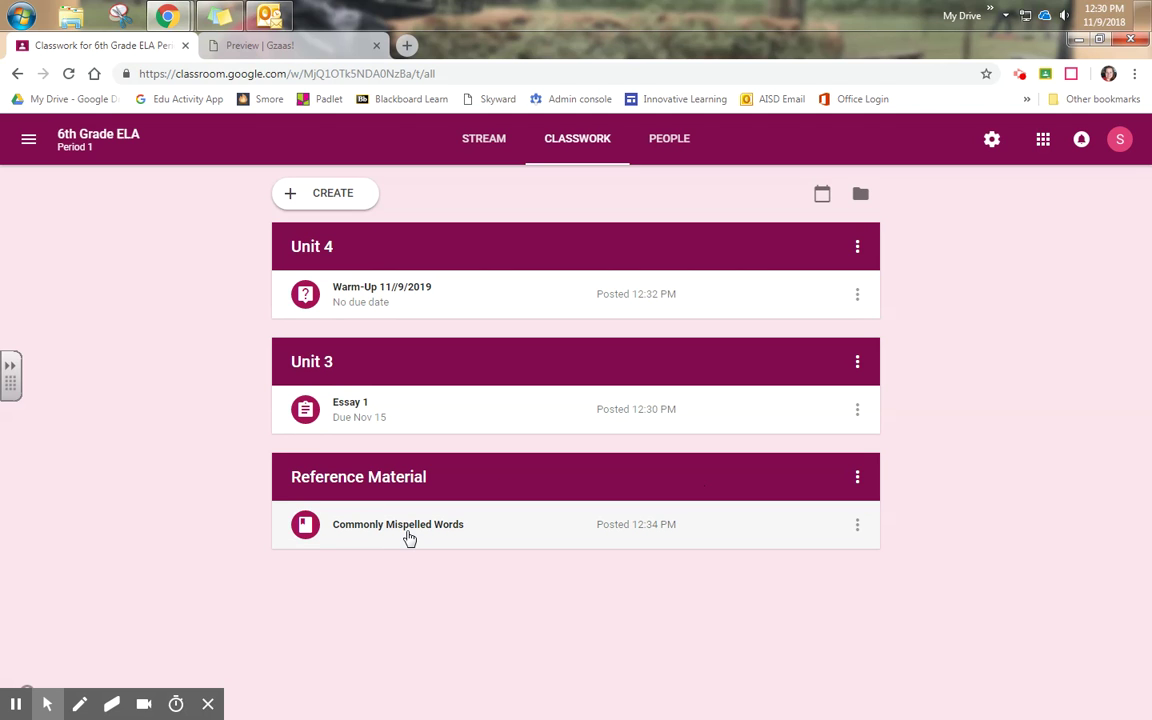
Move the Reference Material topic up two places so it comes first in the classwork list, above Unit 4
{"action": "left_click", "coordinate": [857, 477]}
{"action": "left_click", "coordinate": [833, 628]}
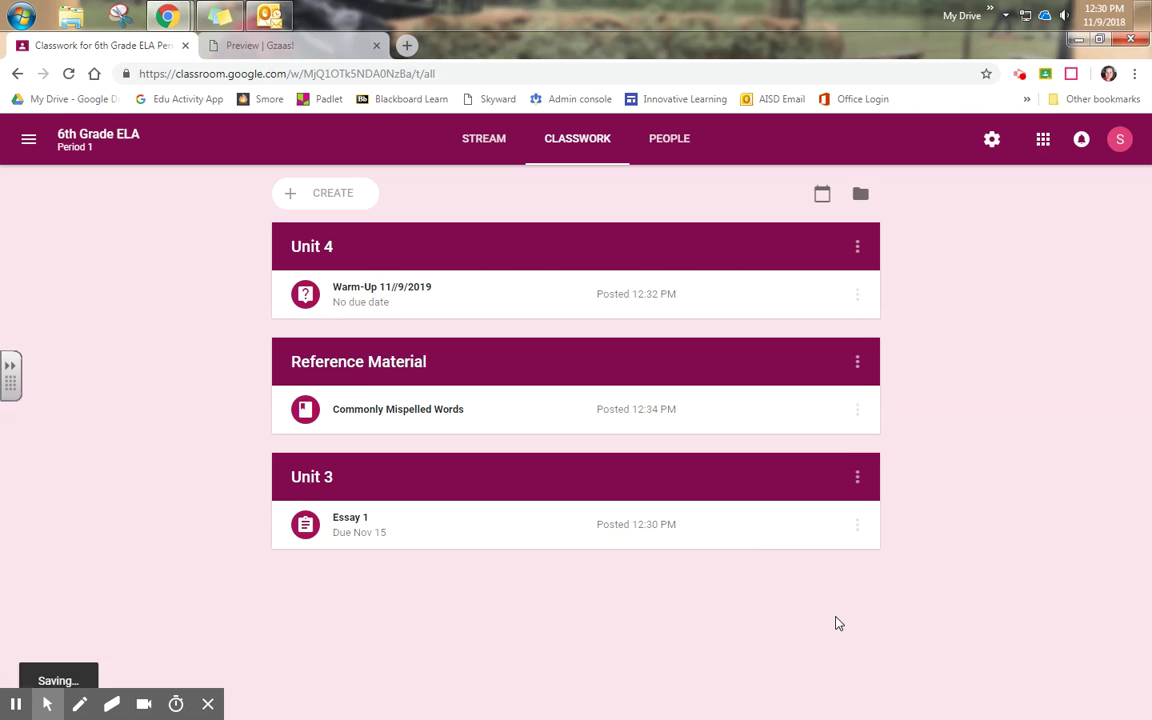
{"action": "left_click", "coordinate": [857, 365]}
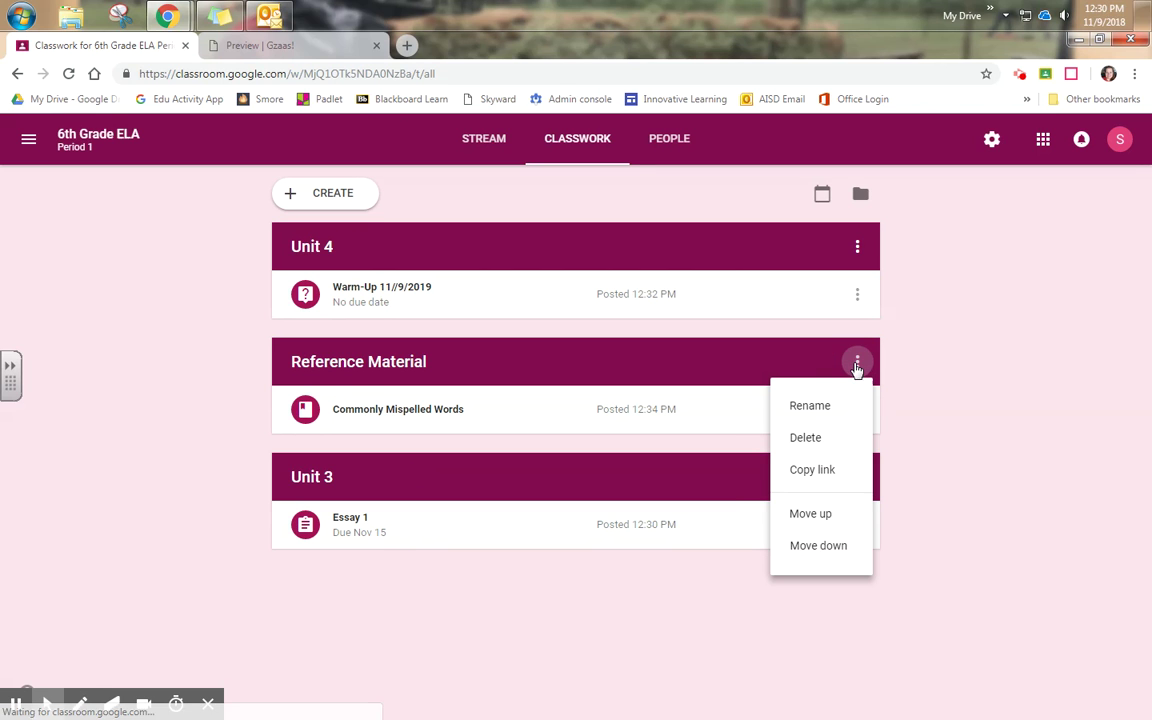
{"action": "left_click", "coordinate": [809, 515]}
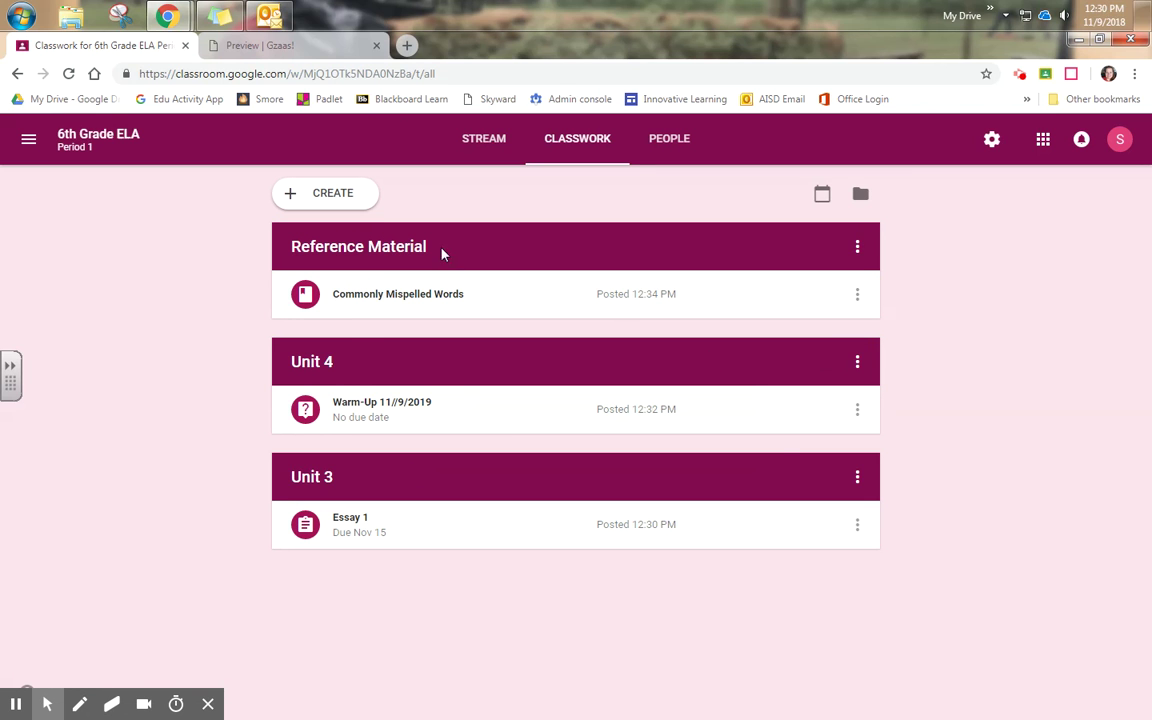